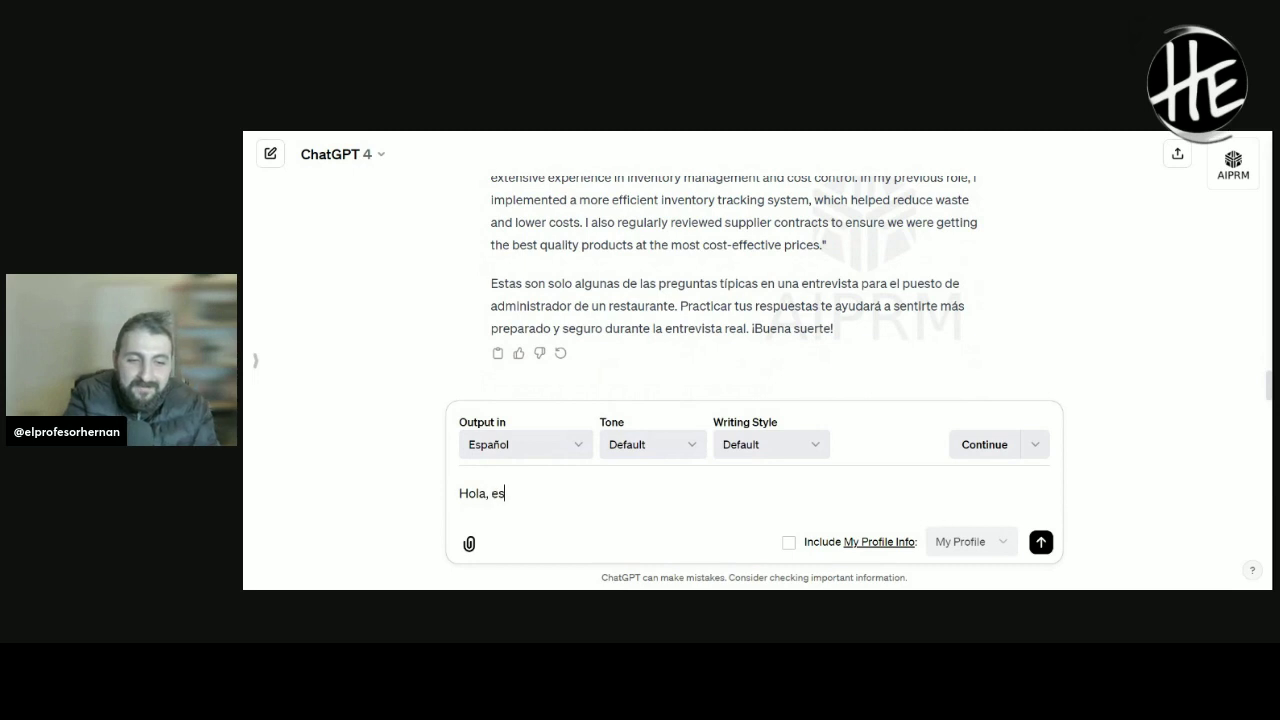
- Write the prompt's opening sentence: "Hola, estoy aprendiendo inglés, pero no me gusta estar frente a la pantalla todo el tiempo."
text(toy aprendiendo )
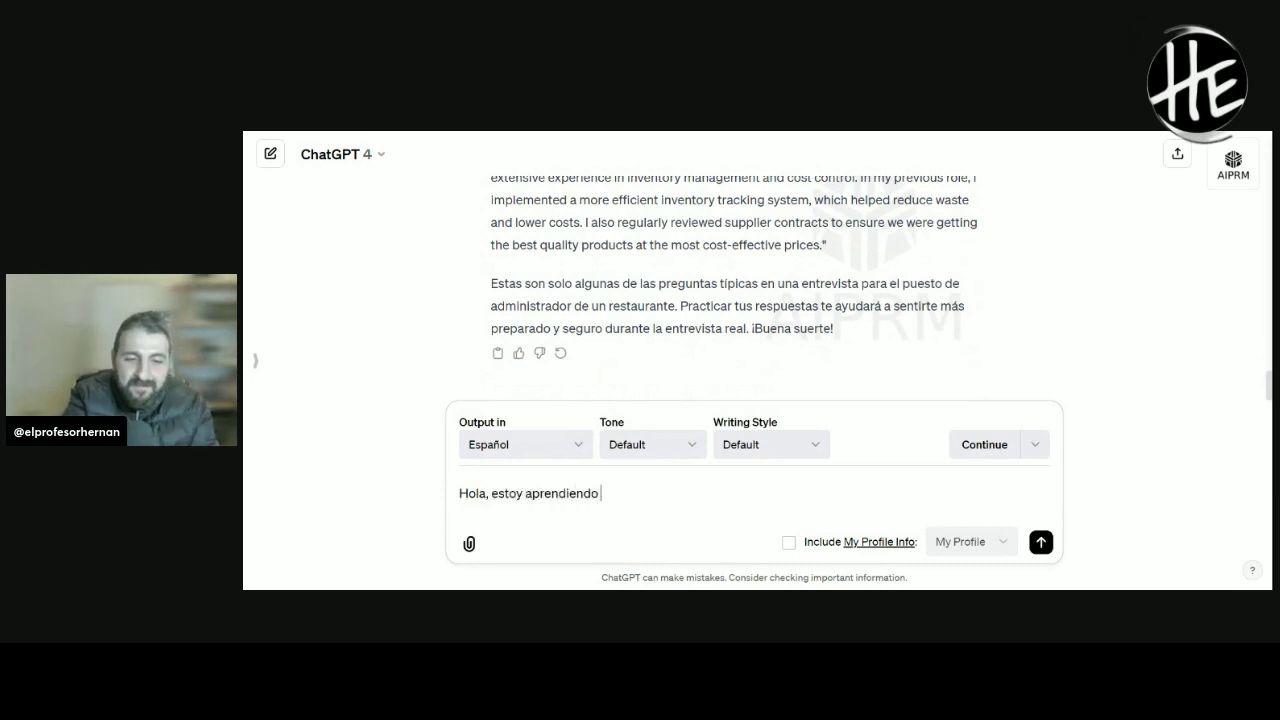
text(inglés,)
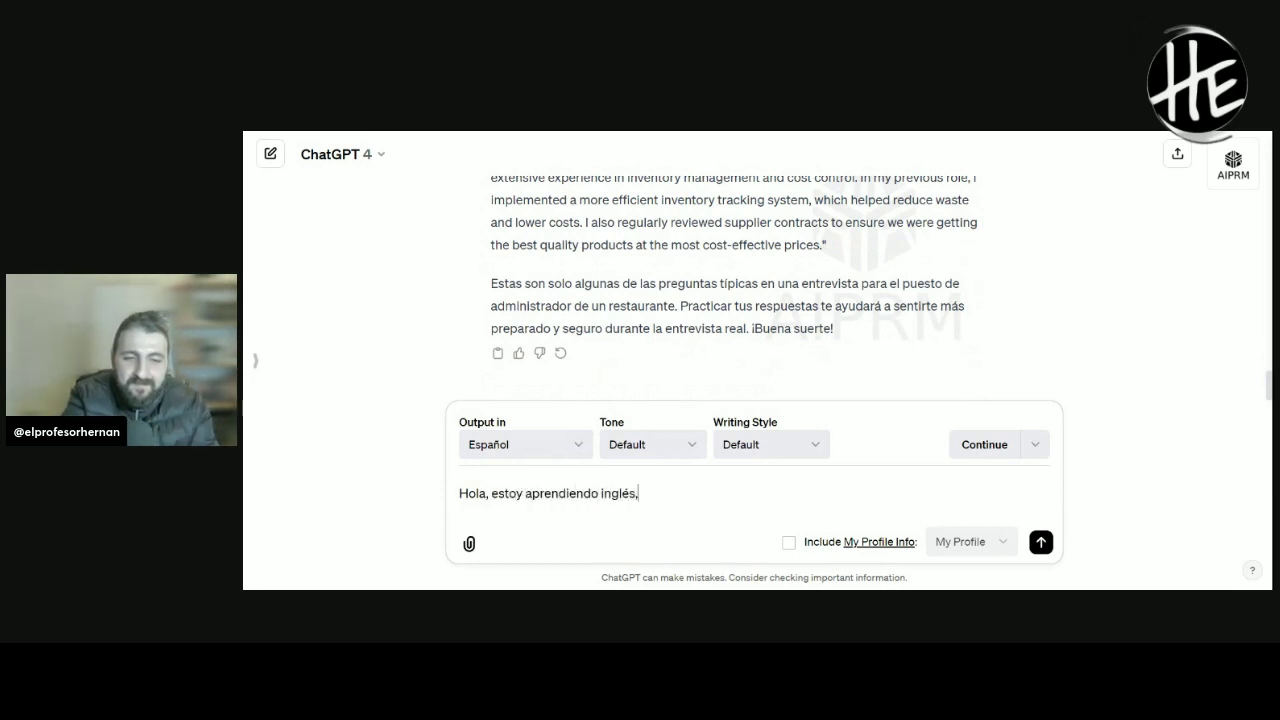
text( pero no me gus)
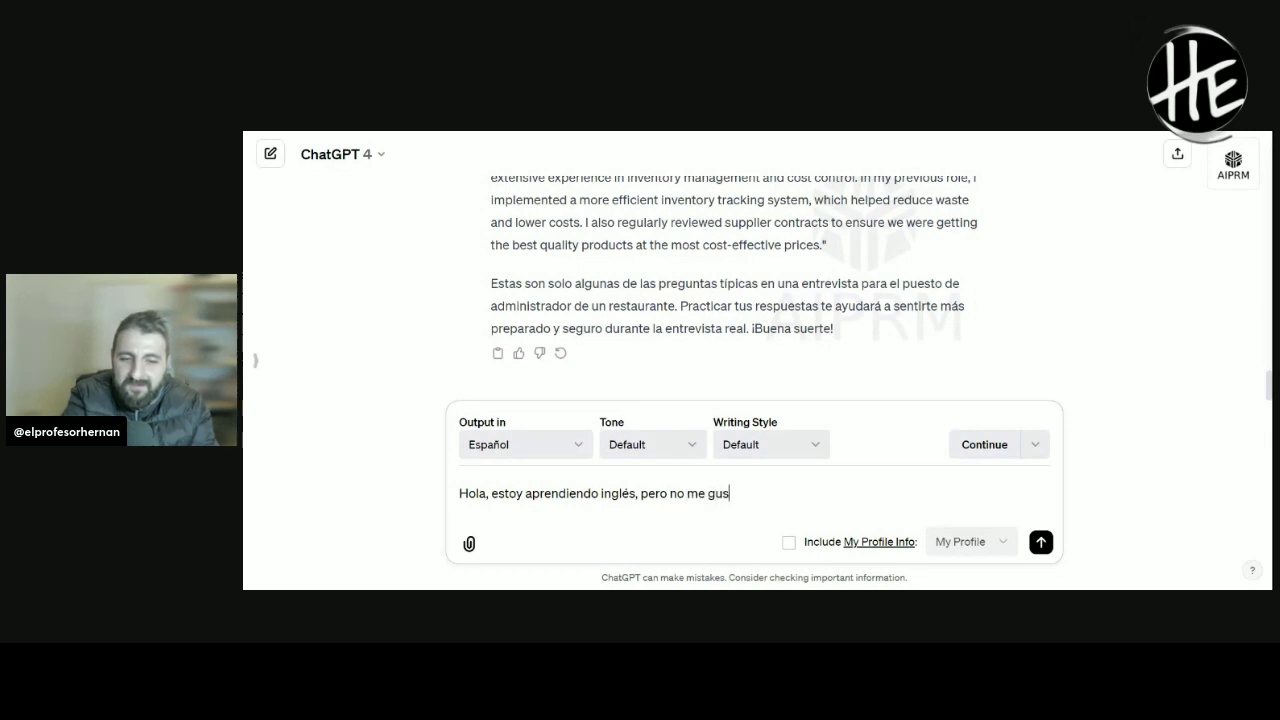
text(ta estar fr)
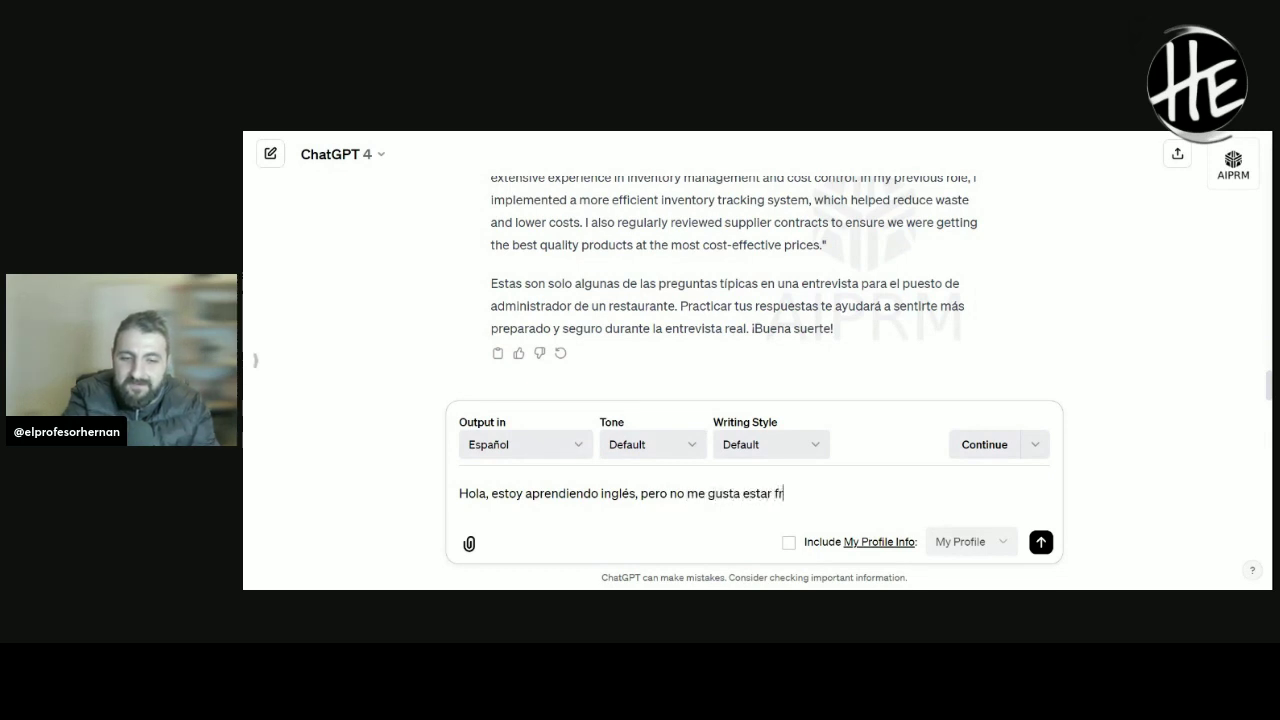
text(ente a lap an)
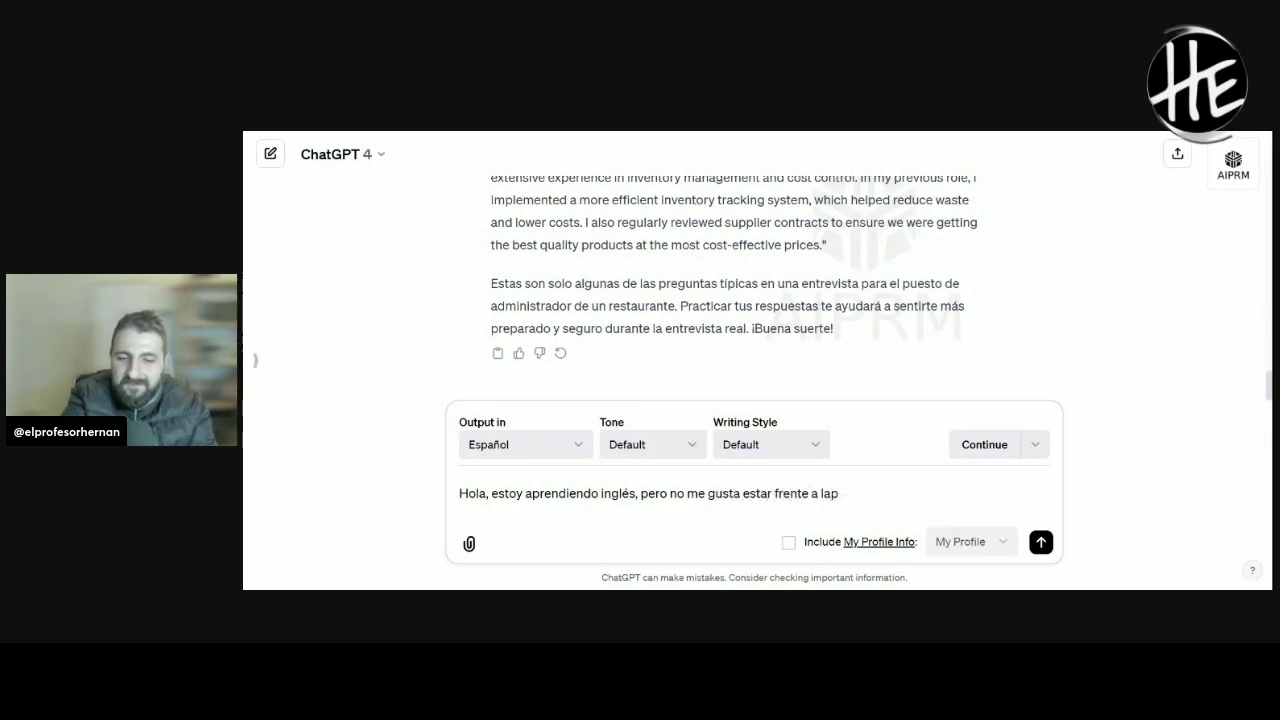
key(BackSpace)
text(pantalla t)
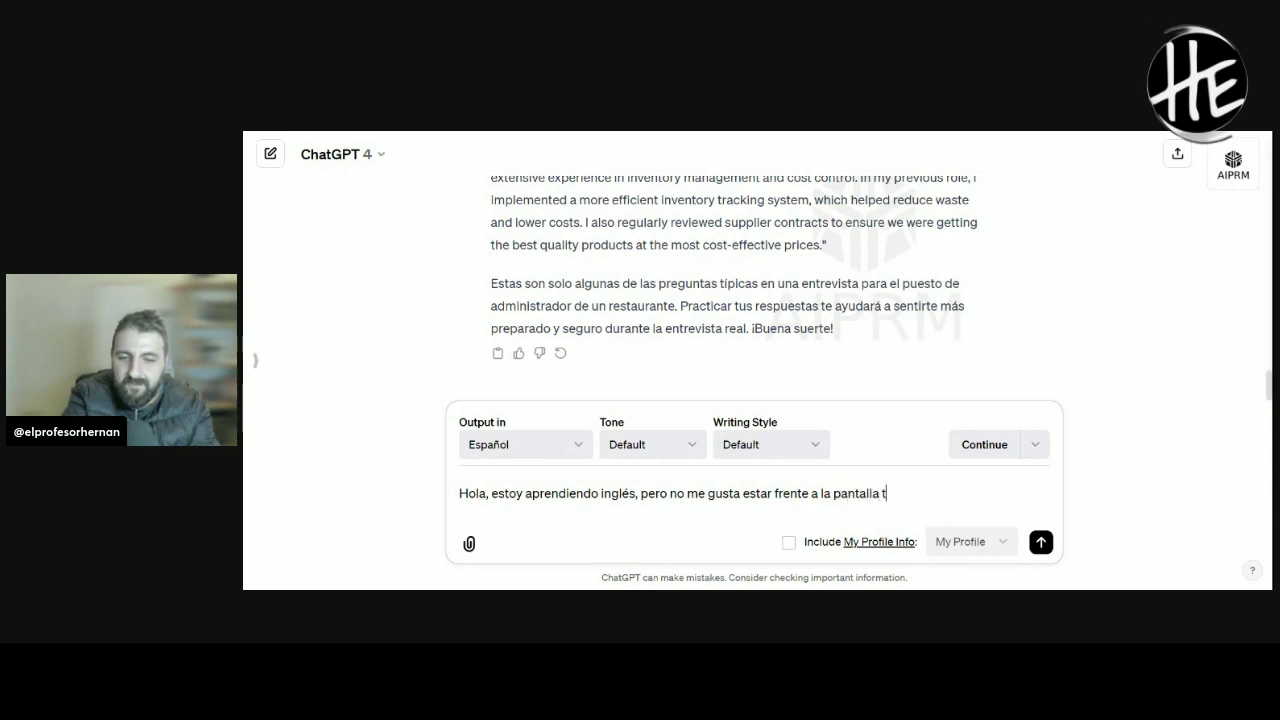
text(odo el tiempo.)
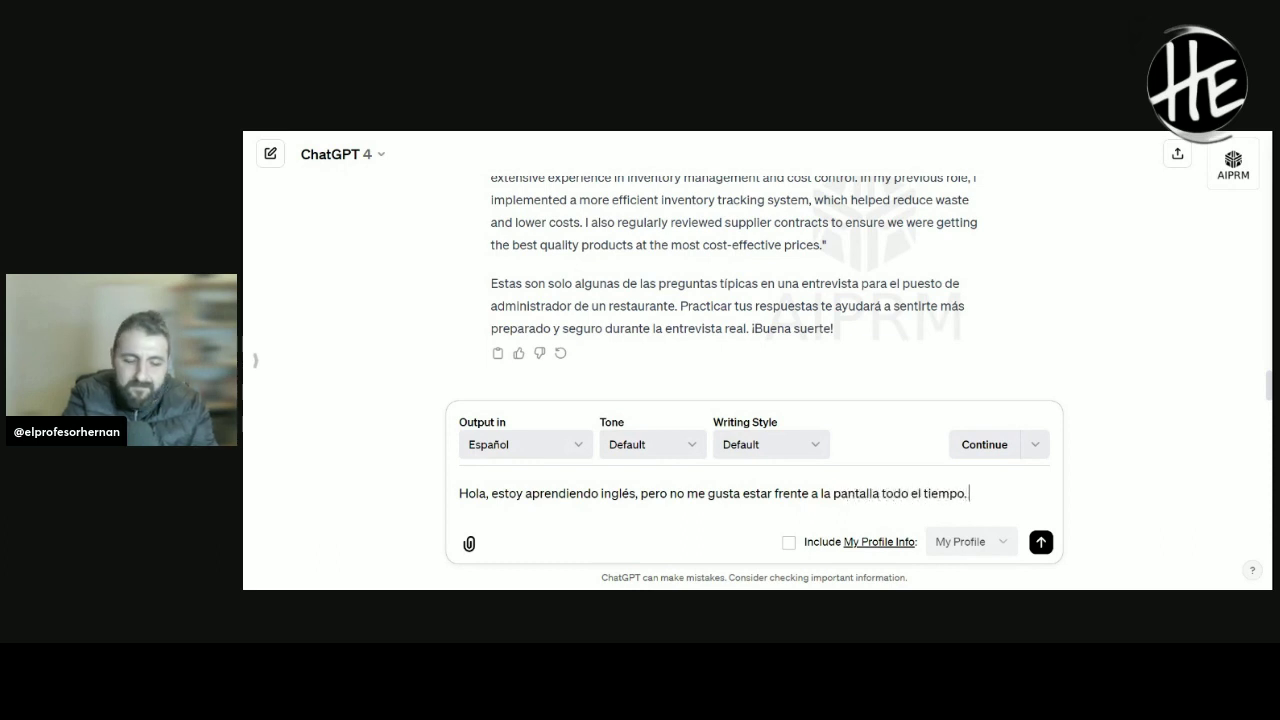
- Add the bracketed request "[Dame ideas para hacer inmersión sin necesidad de viajar y poder practicar inglés dos horas, durante 30 días.]"
text( Dame ideas par)
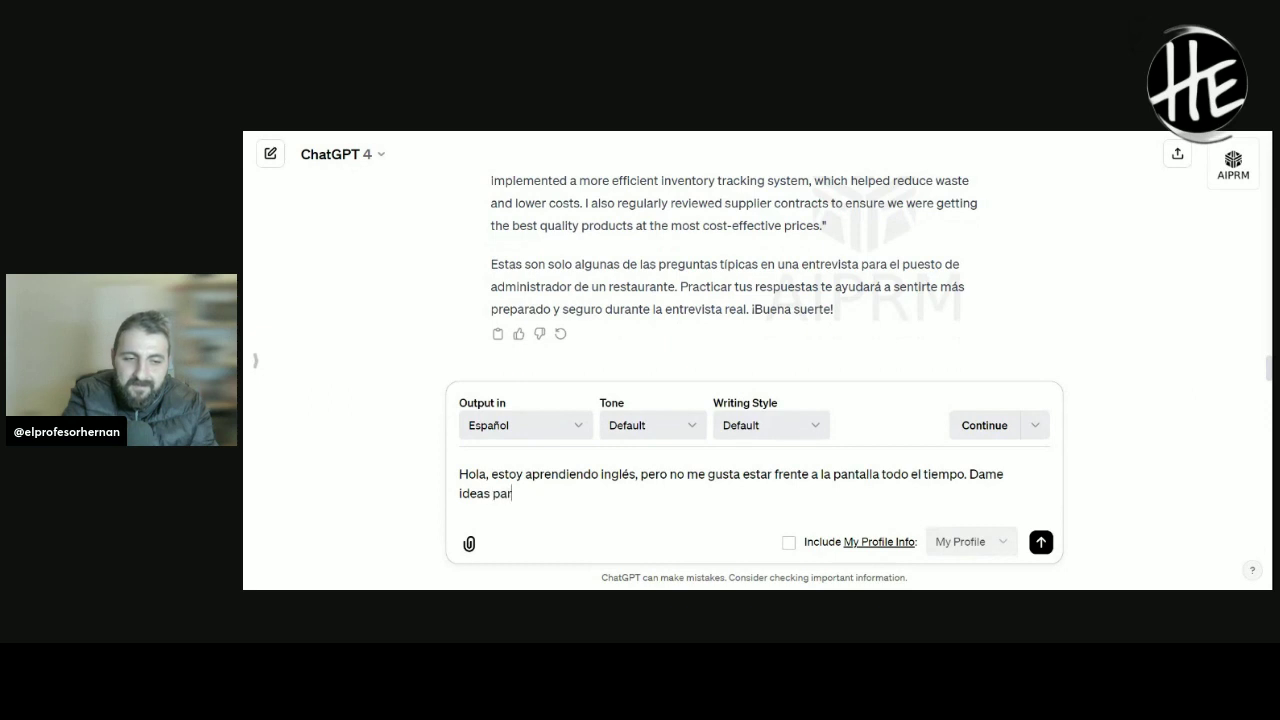
text(a hacer inmer)
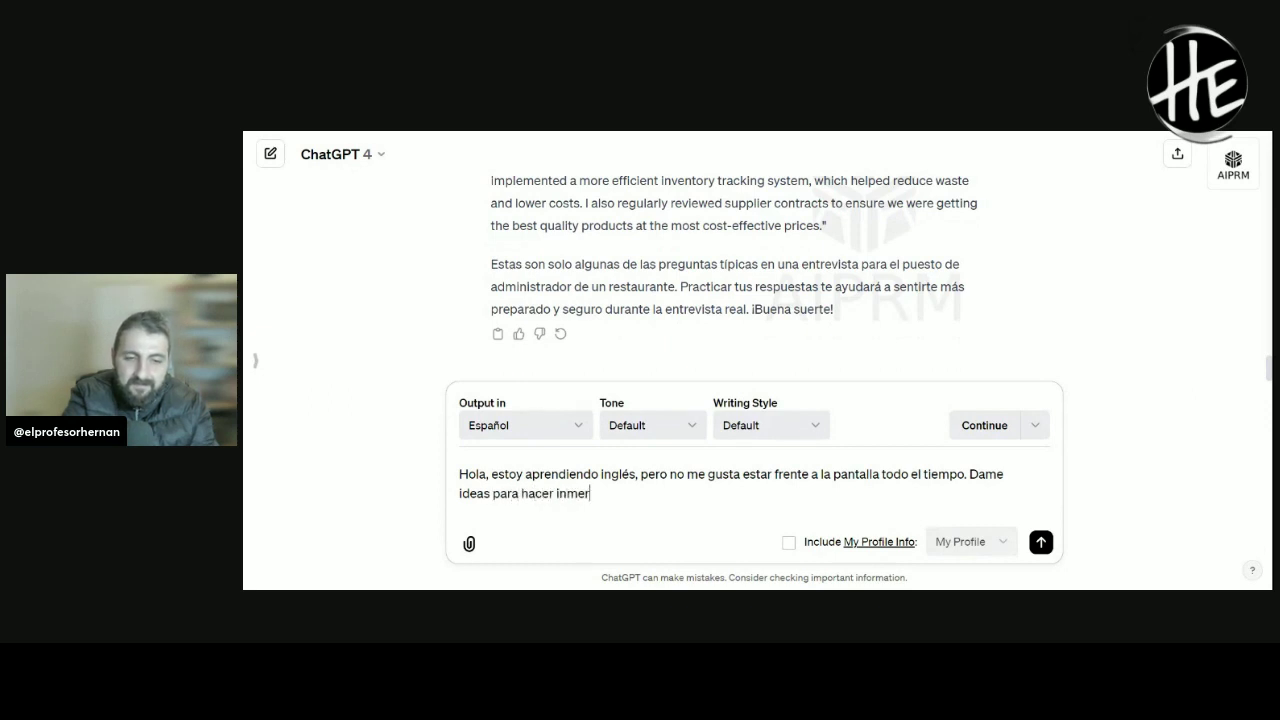
text(sión)
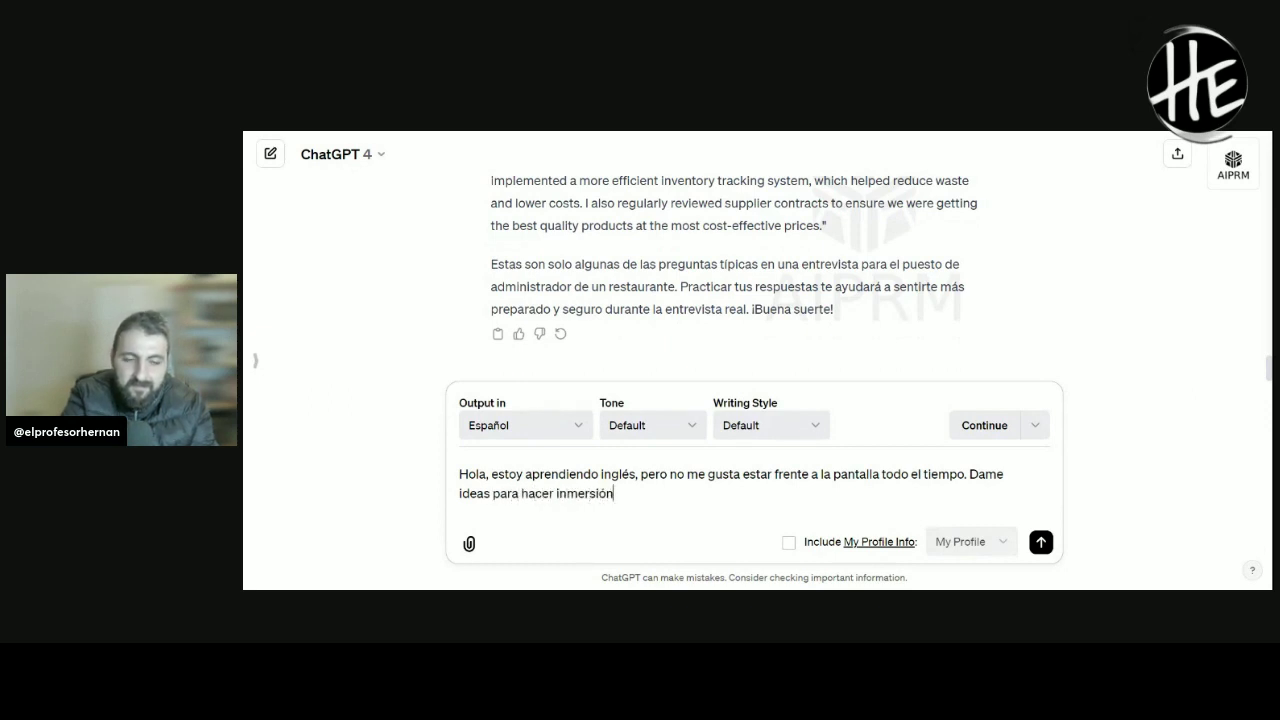
text( sin necesit)
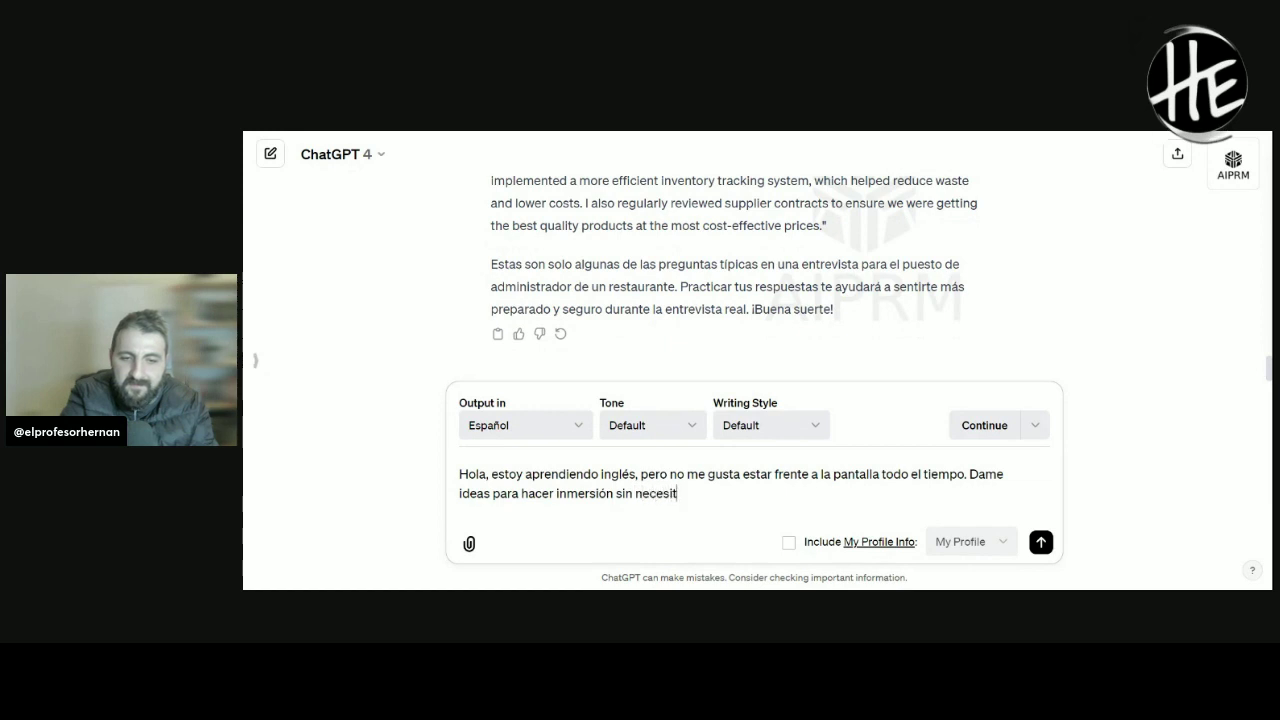
key(BackSpace)
text(dad de viaje)
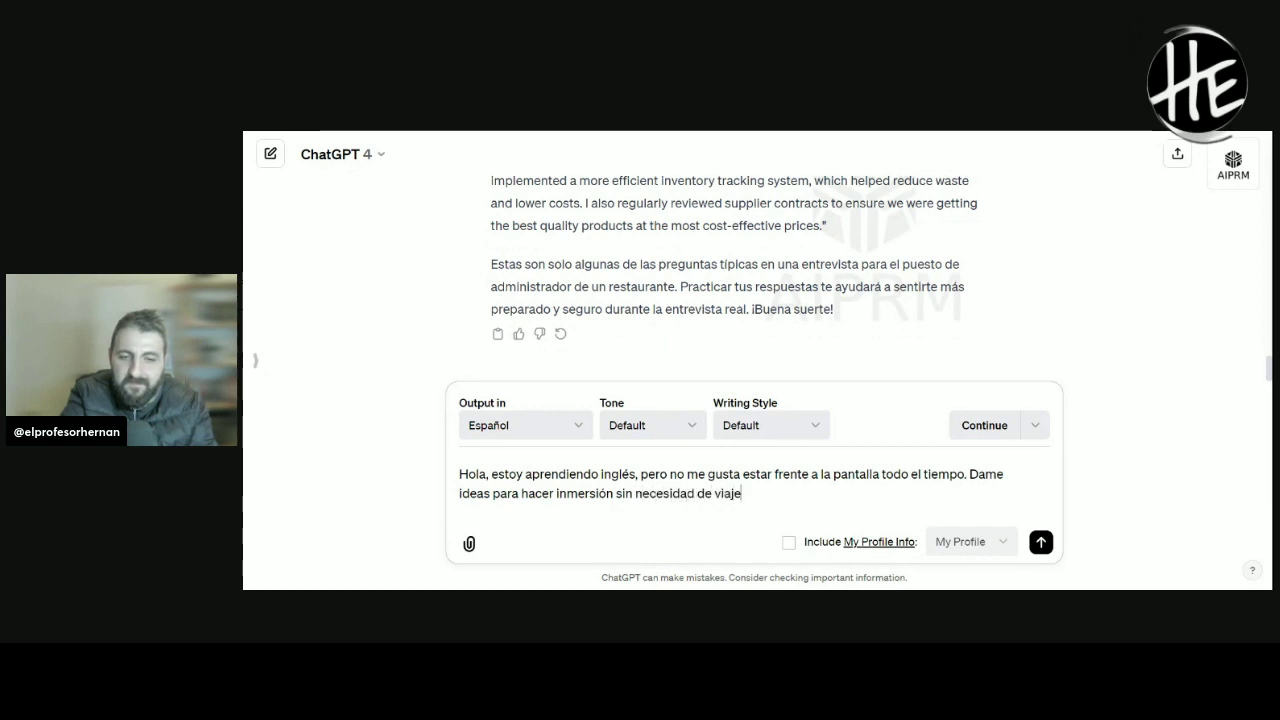
key(BackSpace)
text(ar y poder)
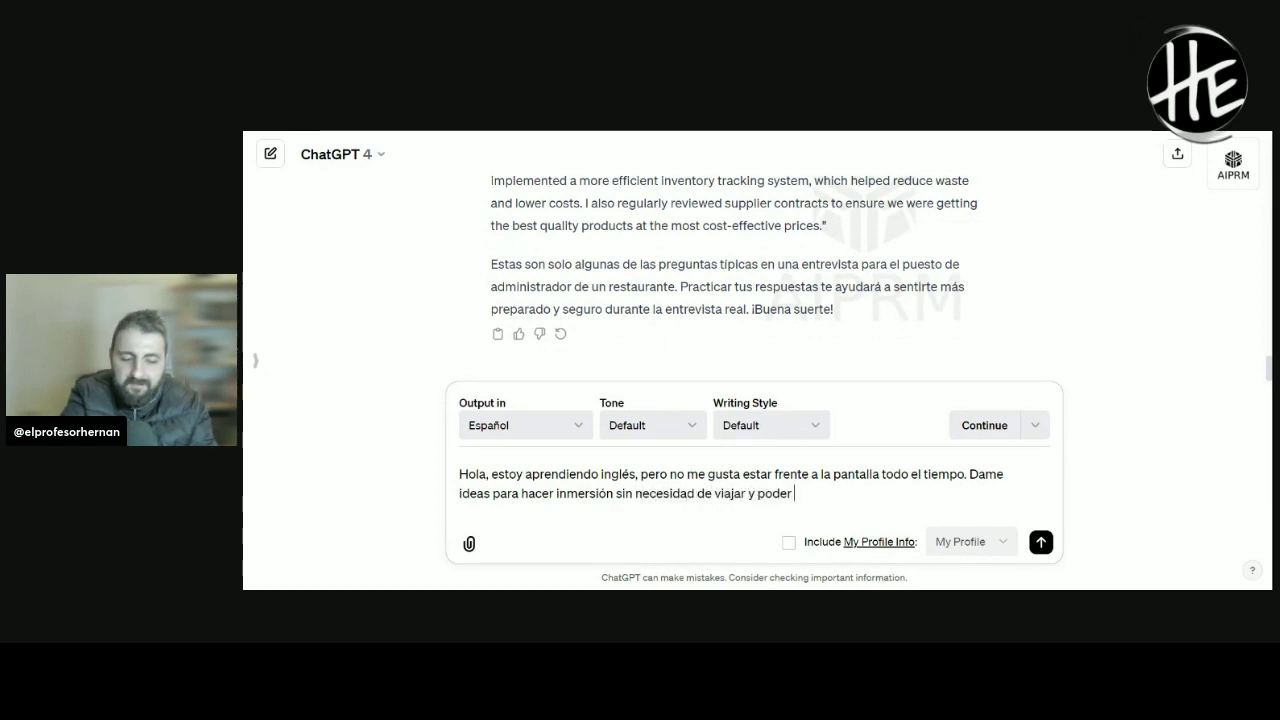
text( practicar inglés )
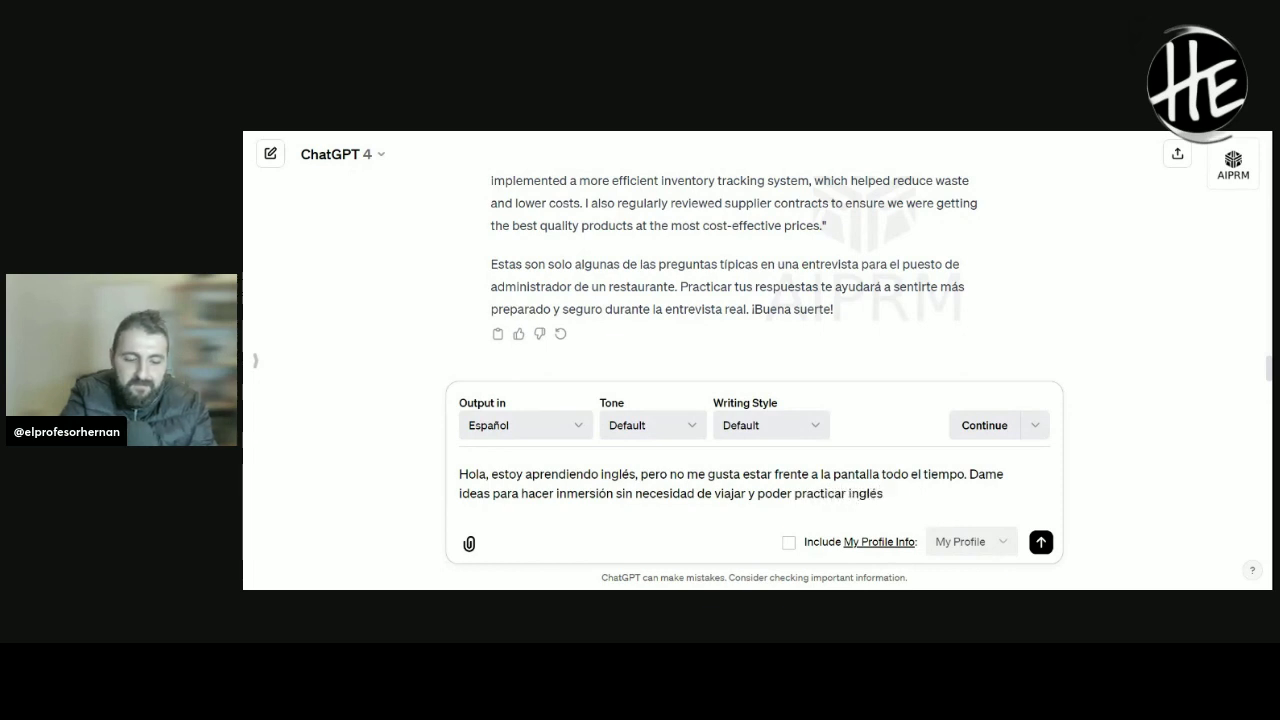
text(dos horas, du)
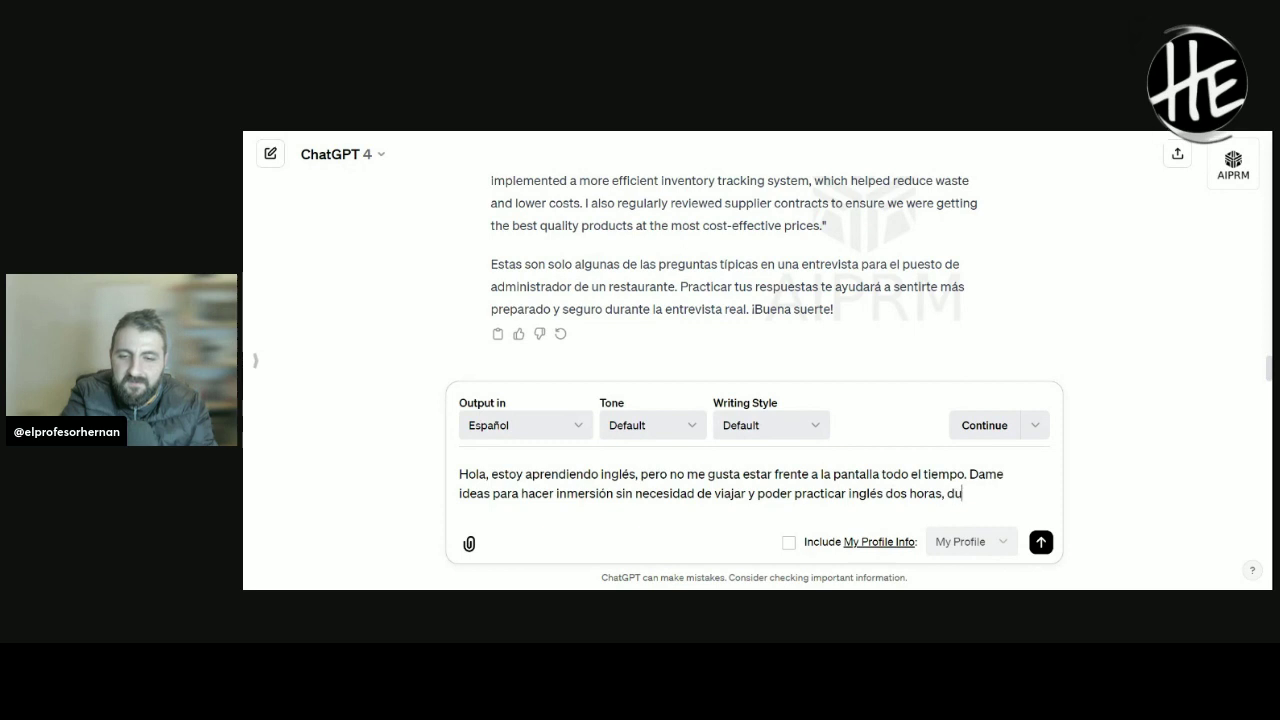
text(rante 30 días.)
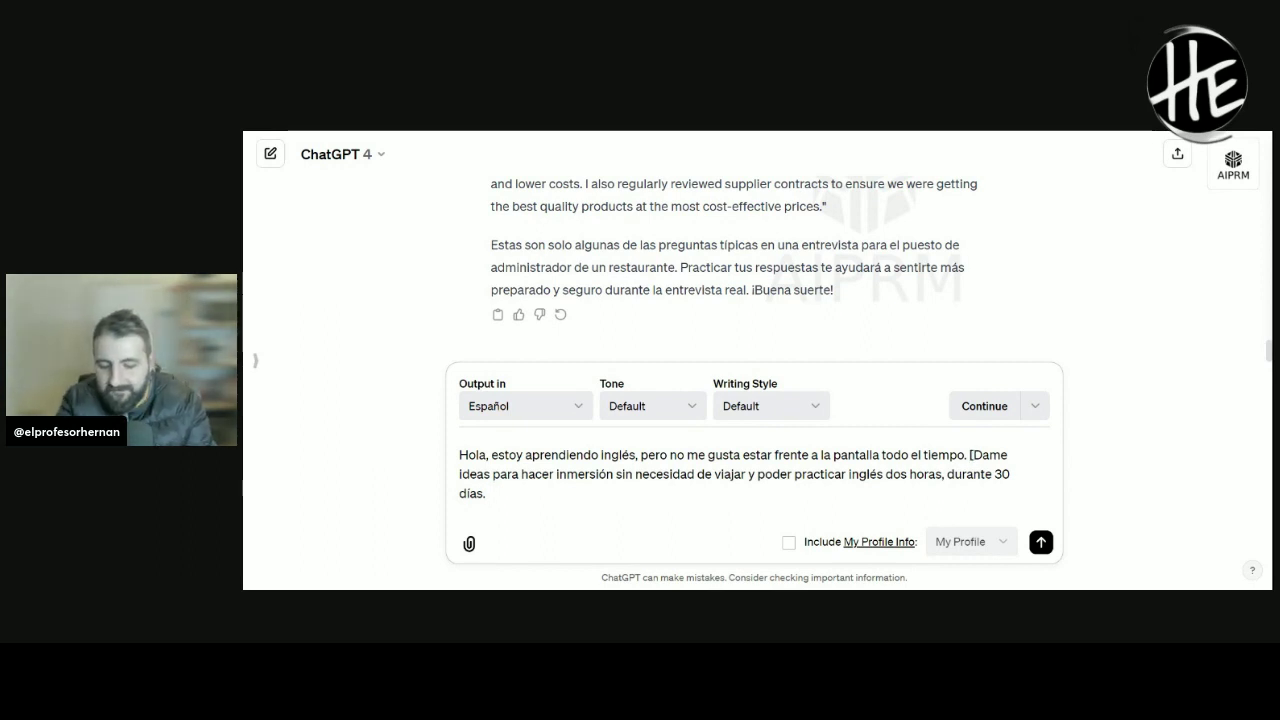
- Begin a second bracketed part with the limitations "[Ten en cuenta que no tengo amigos, no tengo con quien hablar inglés,"
text(en en cuenta)
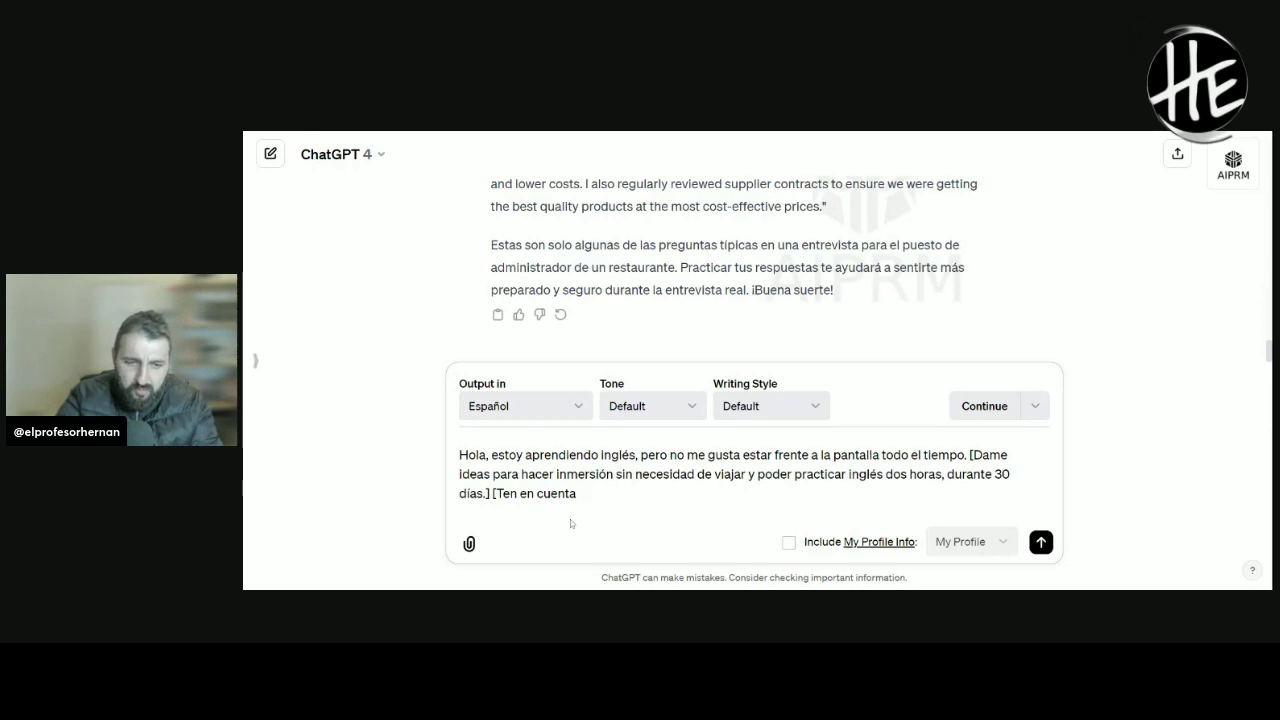
text(que no tne)
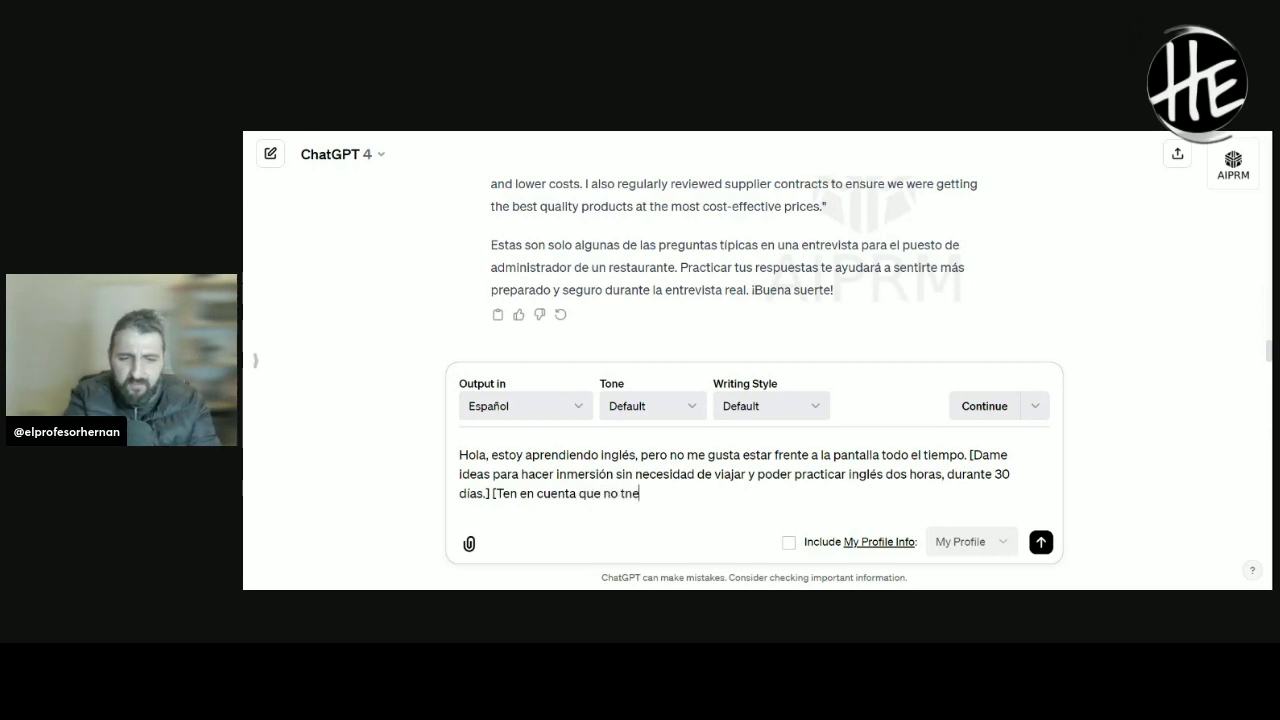
key(BackSpace)
key(BackSpace)
text(engo )
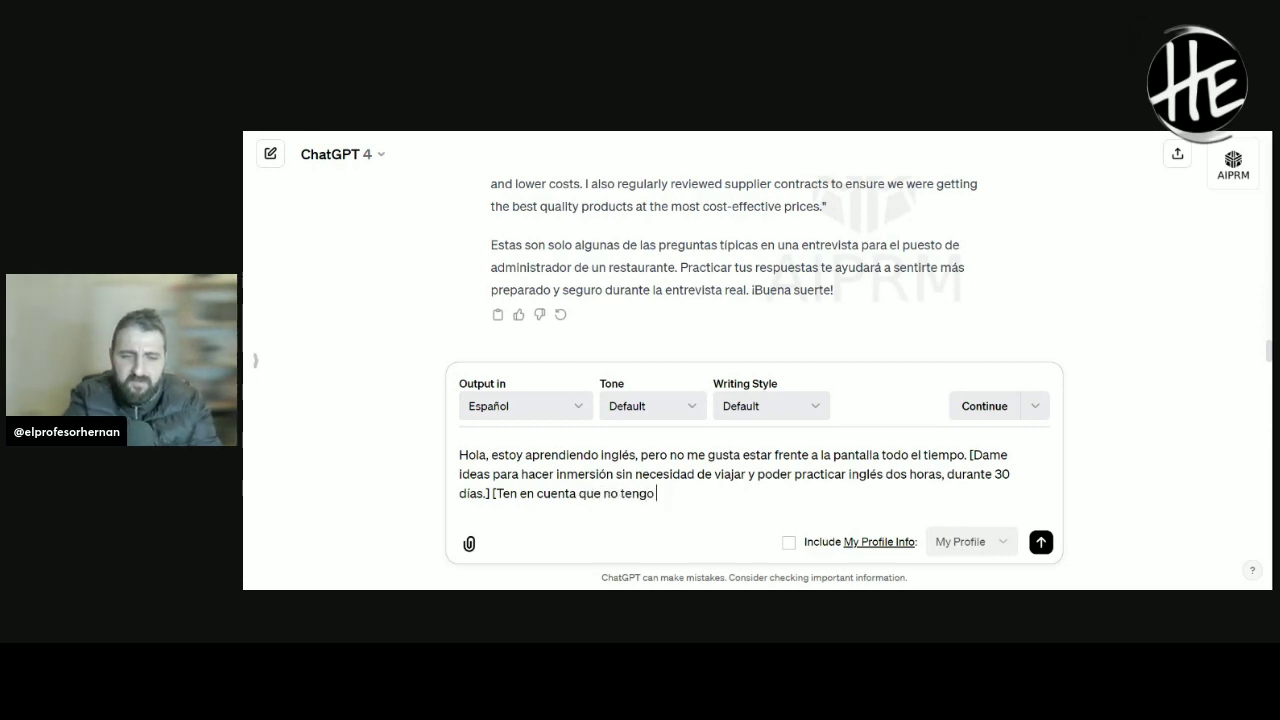
text(amigos, no teng)
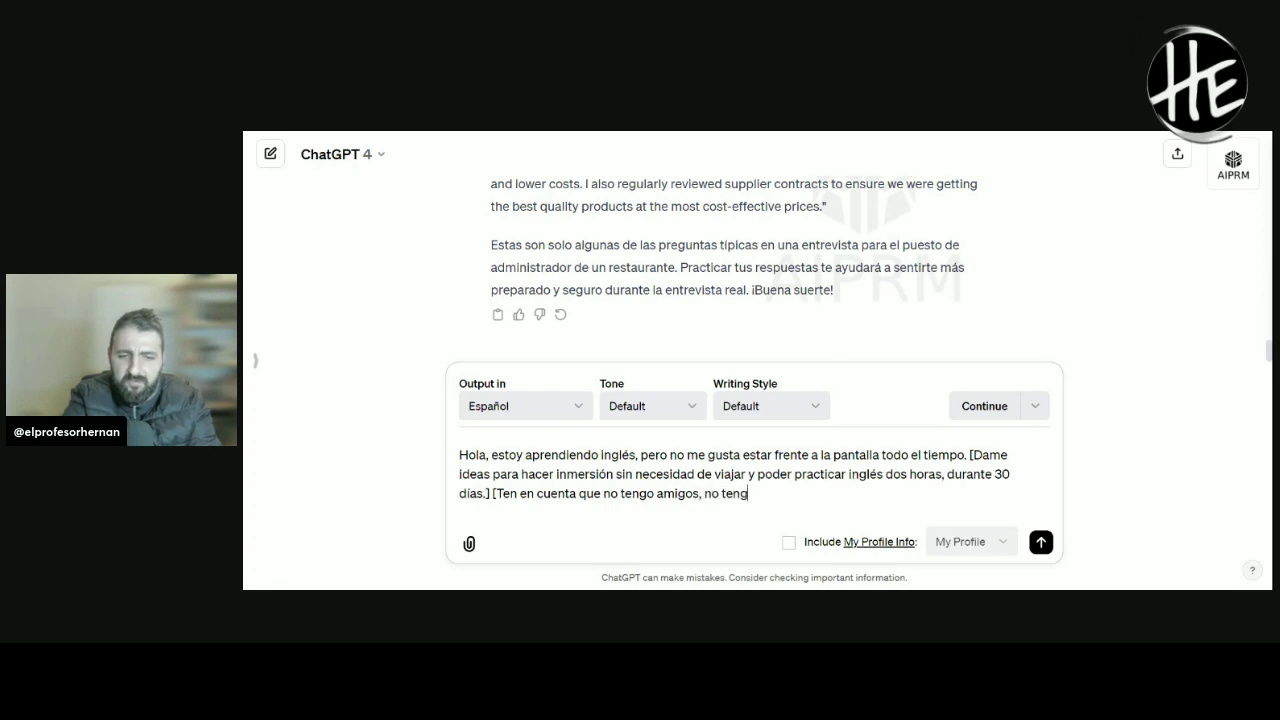
text(o con quien ha)
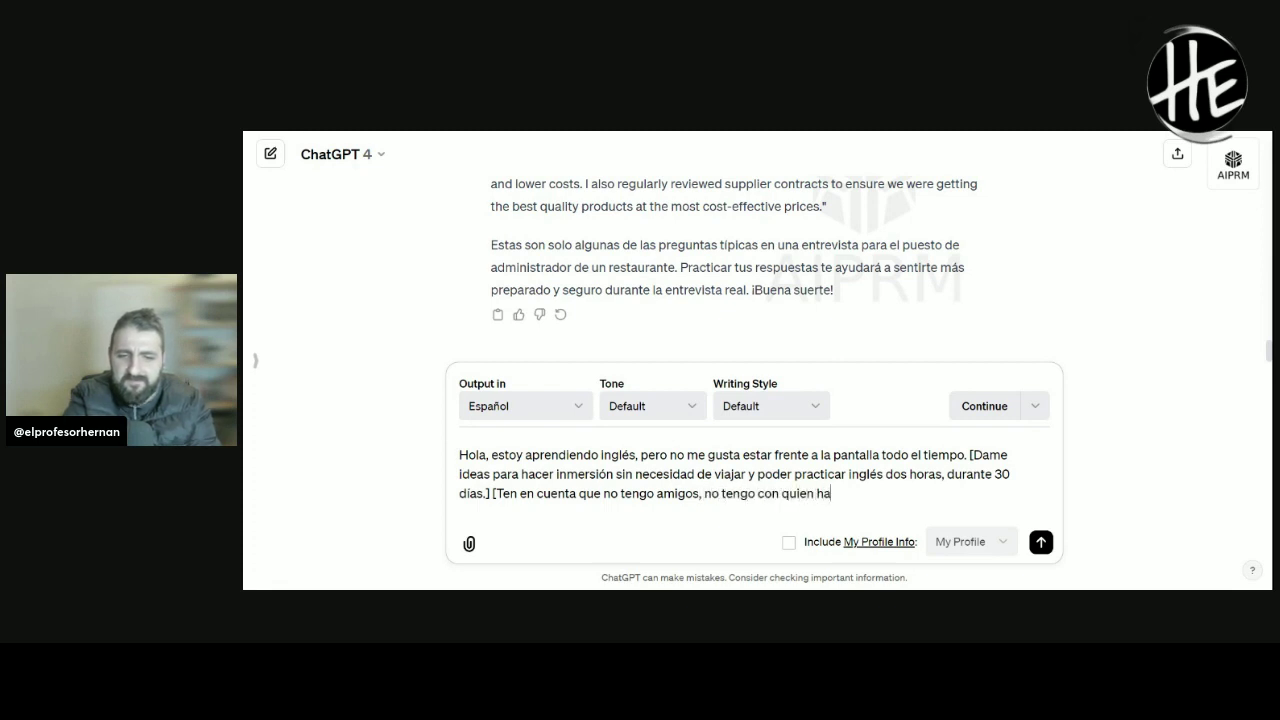
text(blar inglés, p)
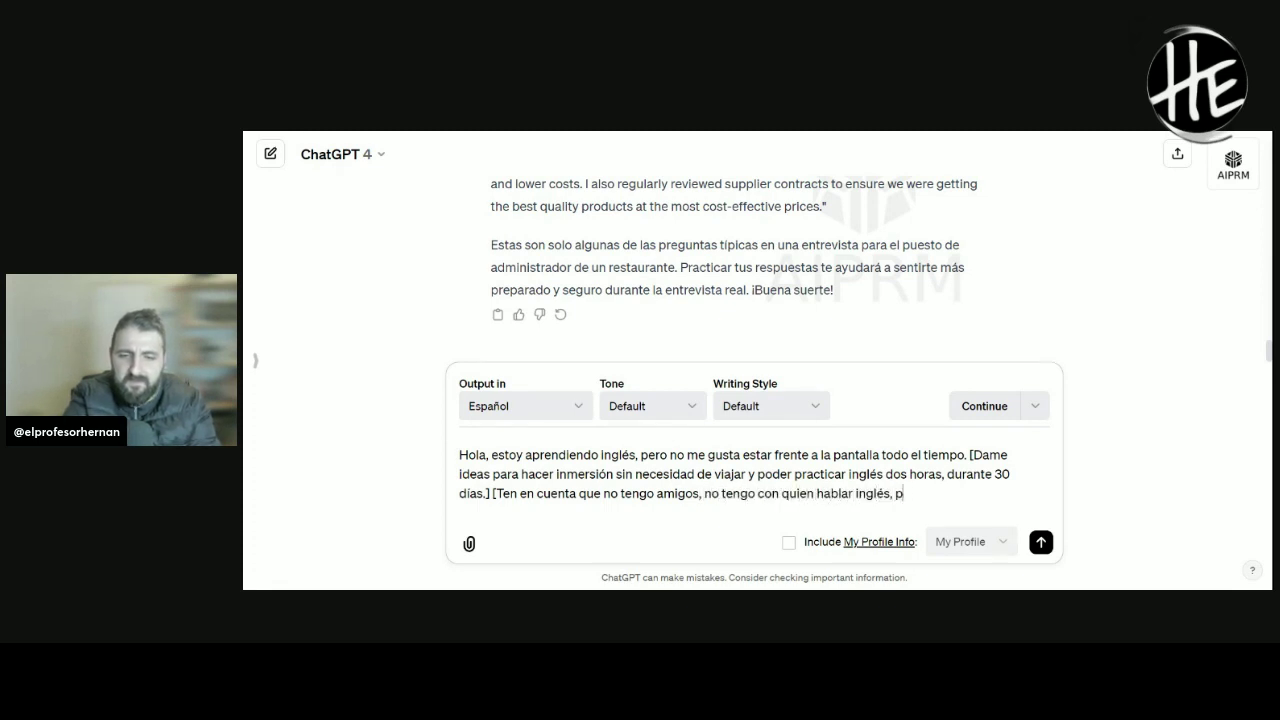
- Complete the second bracketed part with the available resources: "pero si tengo acceso a música, netflix, libros y demás recursos]"
text(ero si tengo acc)
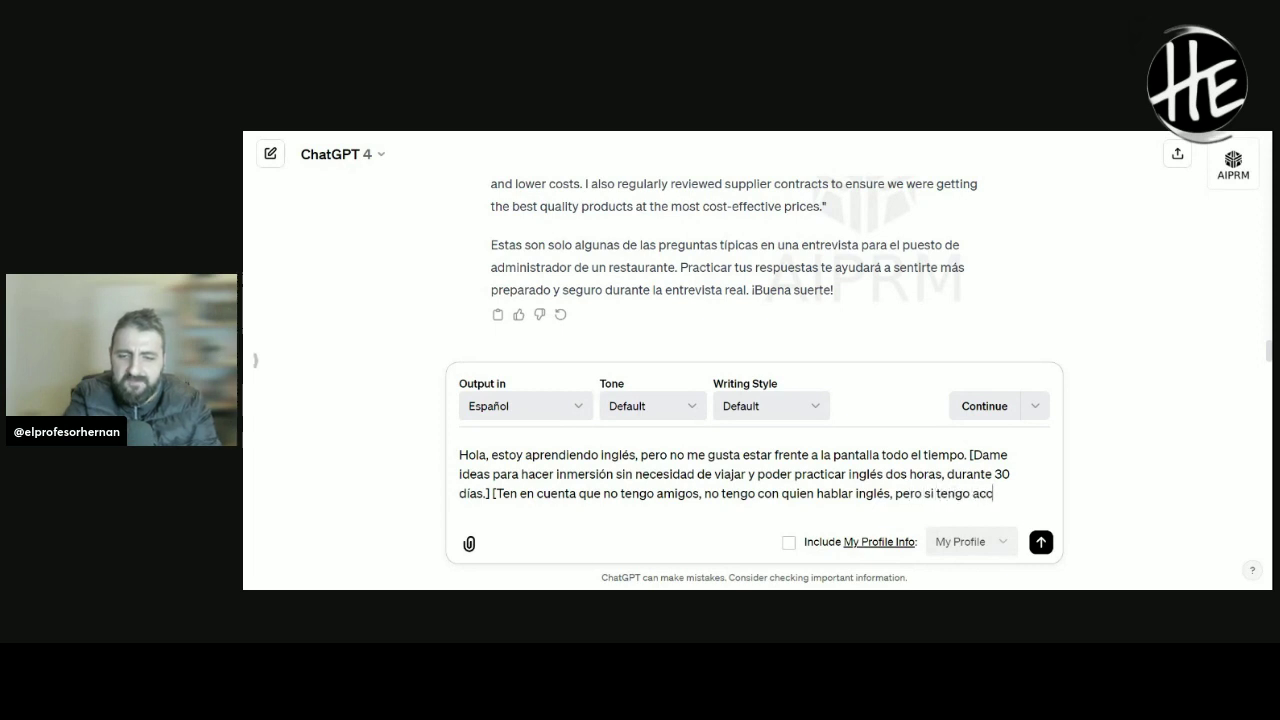
text(eso a mús)
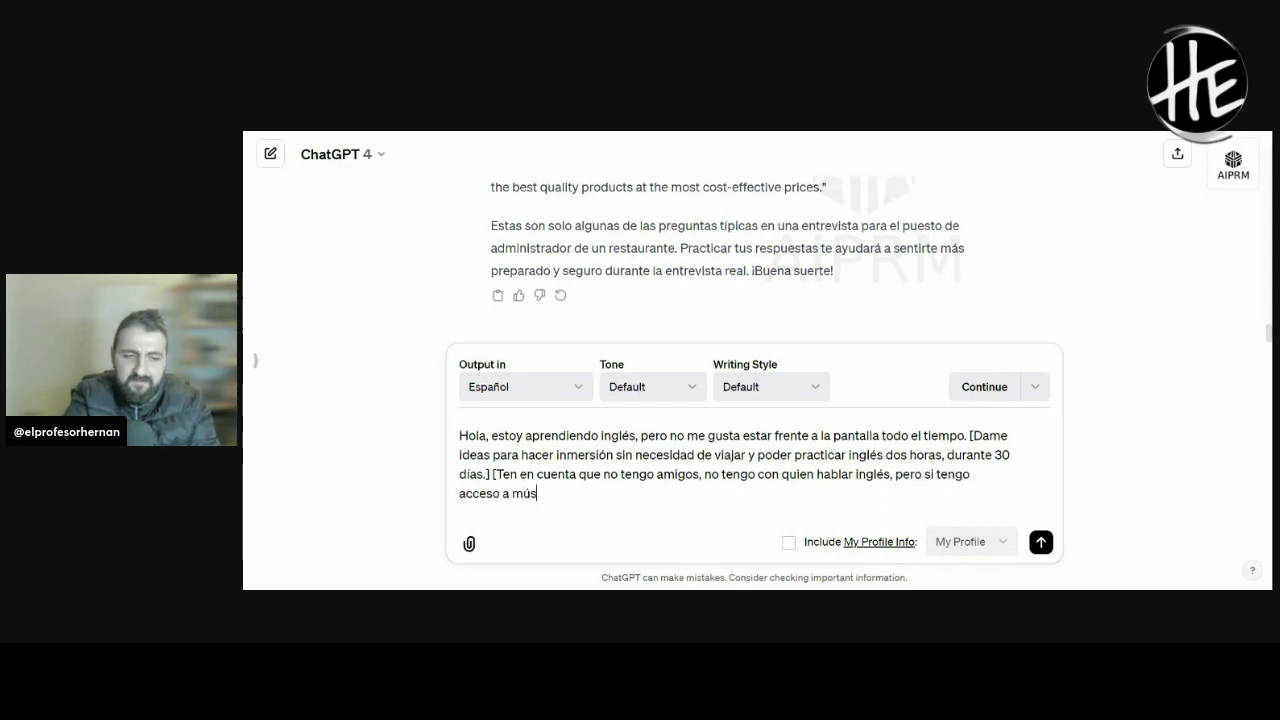
text(ica, net)
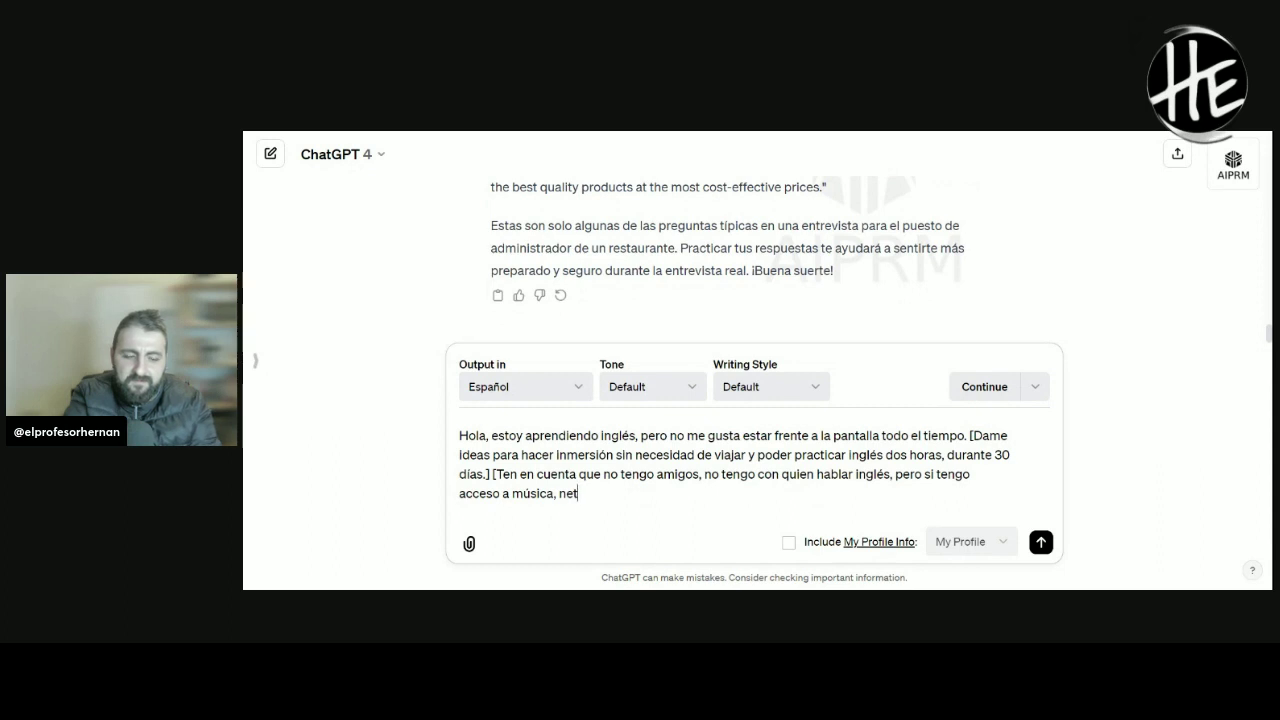
text(flix, )
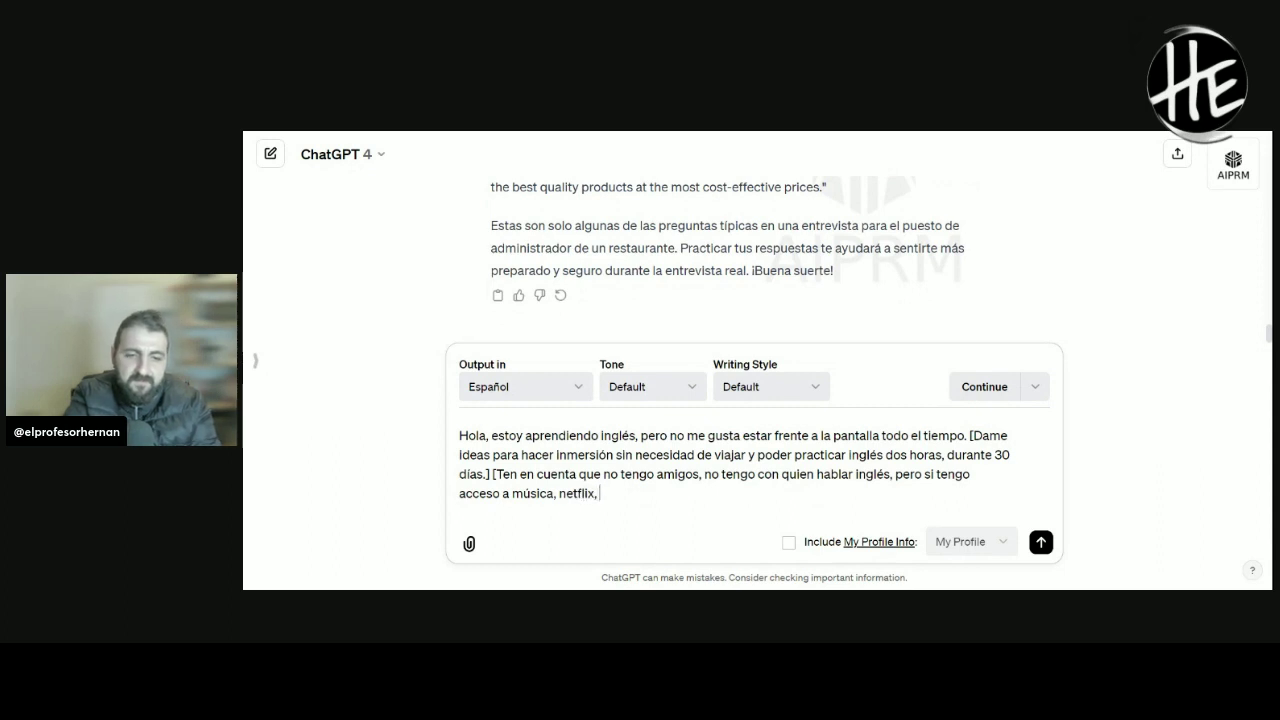
text(libros y dem)
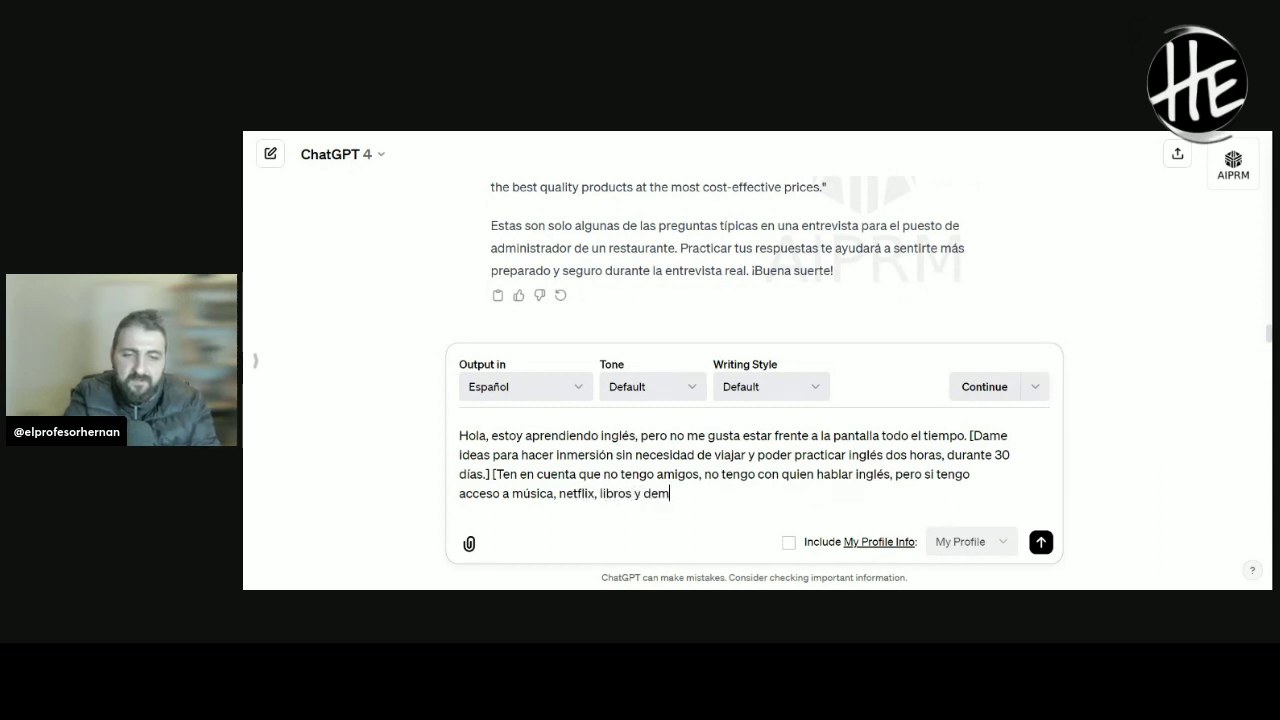
text(ás recursos)
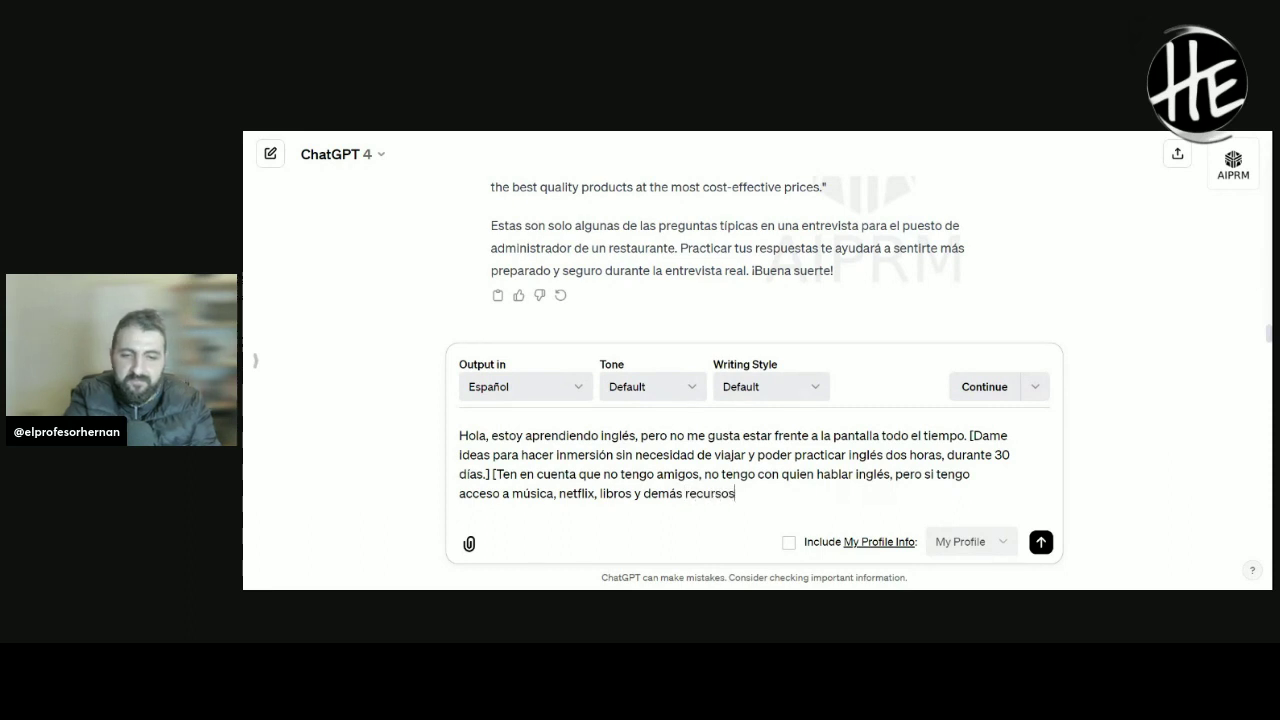
text(] [)
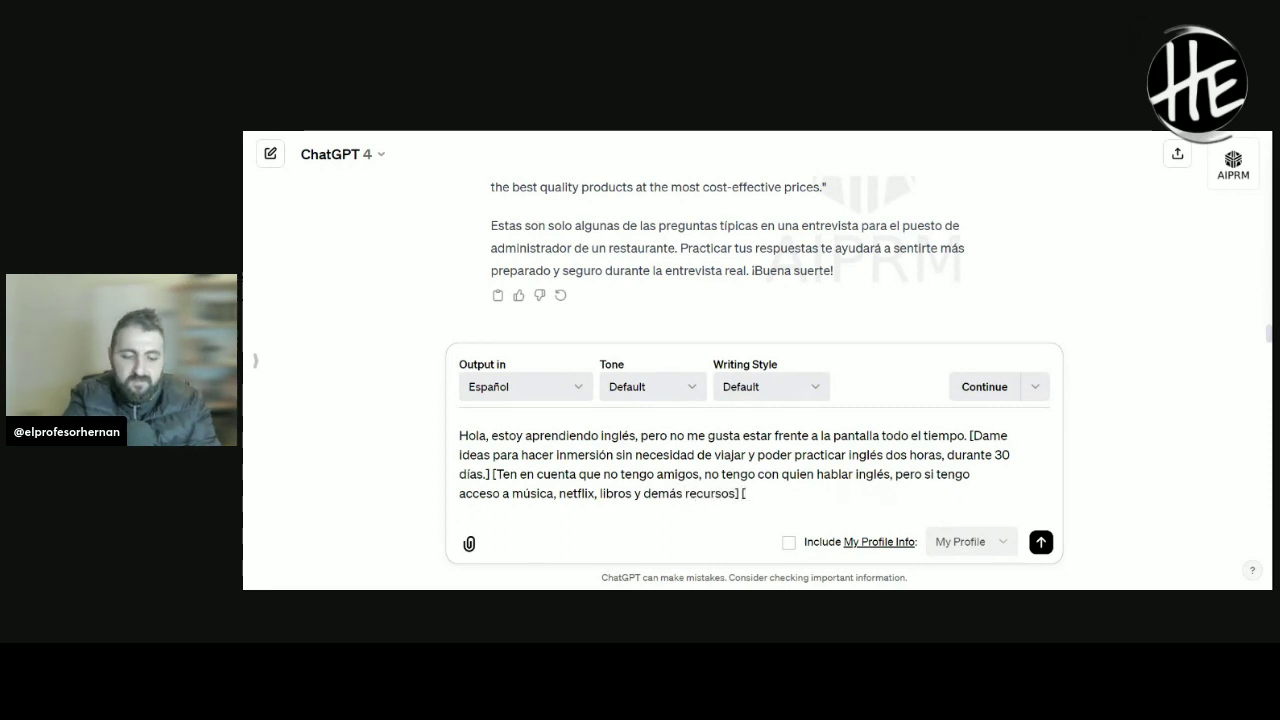
- End the prompt with the question "[Qué se te ocurre para mi plan]" and send it
text(Qué se te ocu)
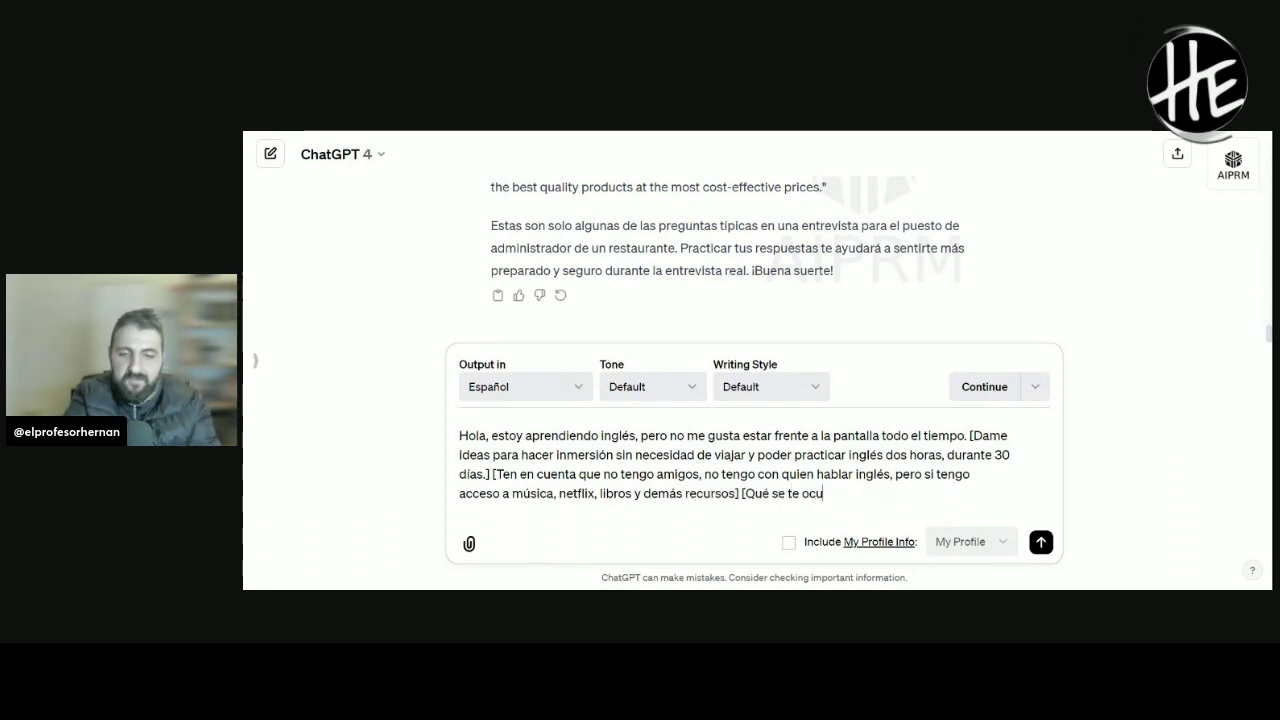
text(rre para mi plan)
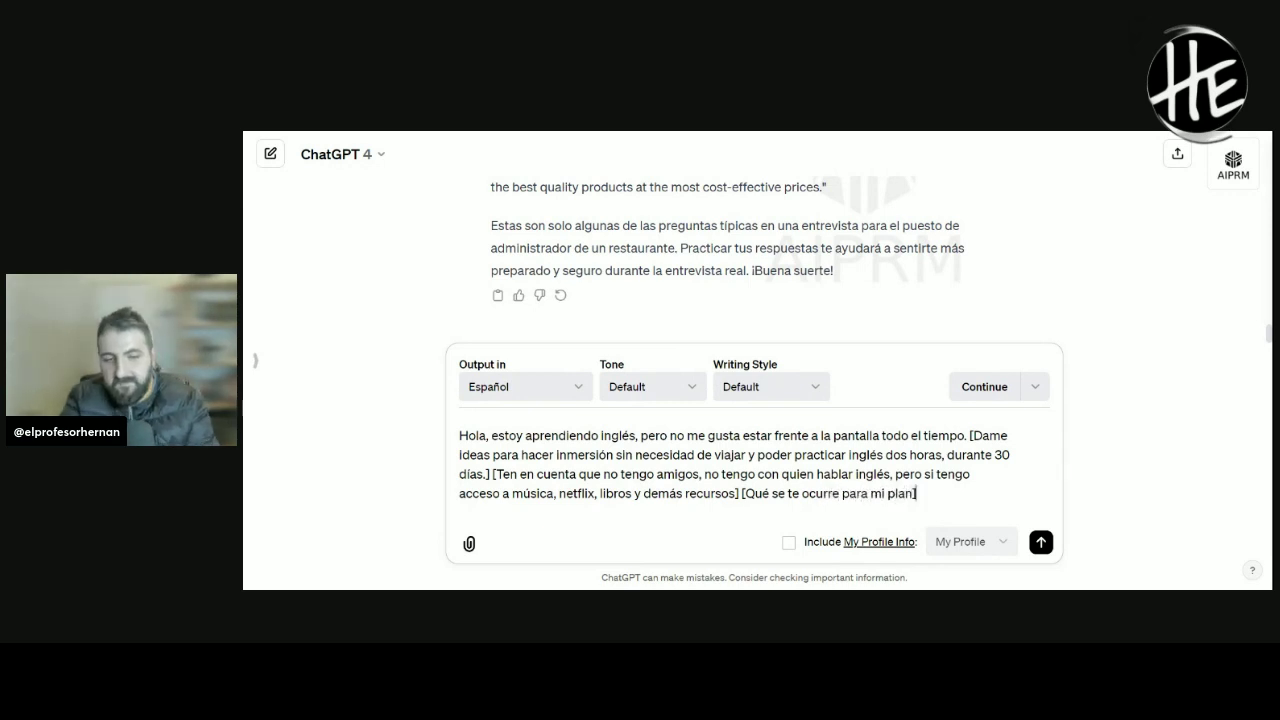
key(Return)
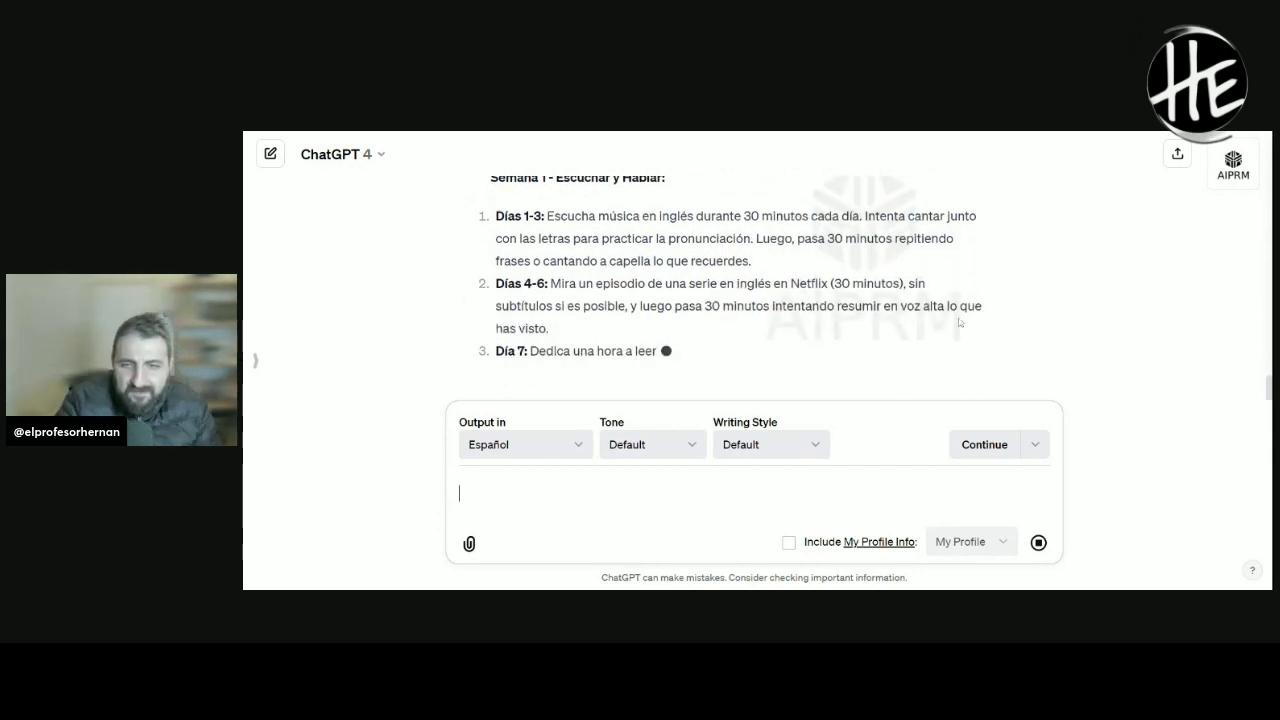
- Review the Semana 1 activities in the reply, highlighting "30 minutos intentando resumir en voz alta" under Días 4-6
scroll(600, 260, up, 2)
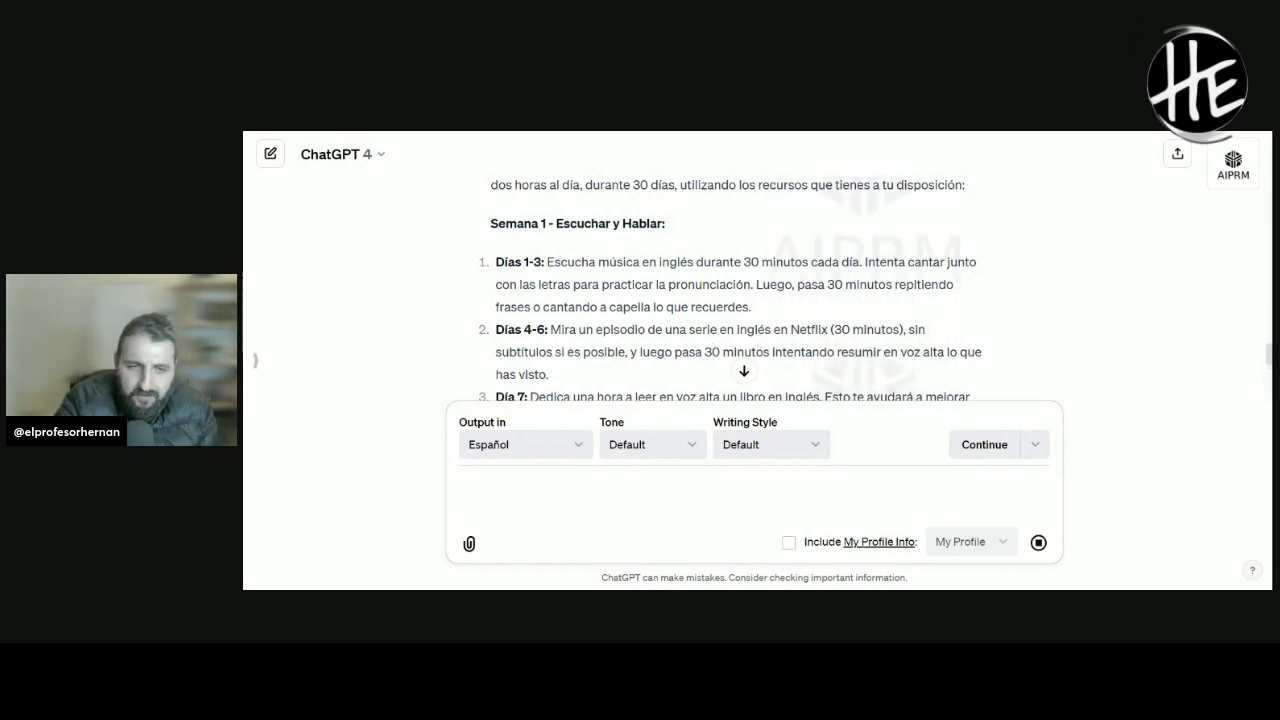
scroll(603, 323, down, 1)
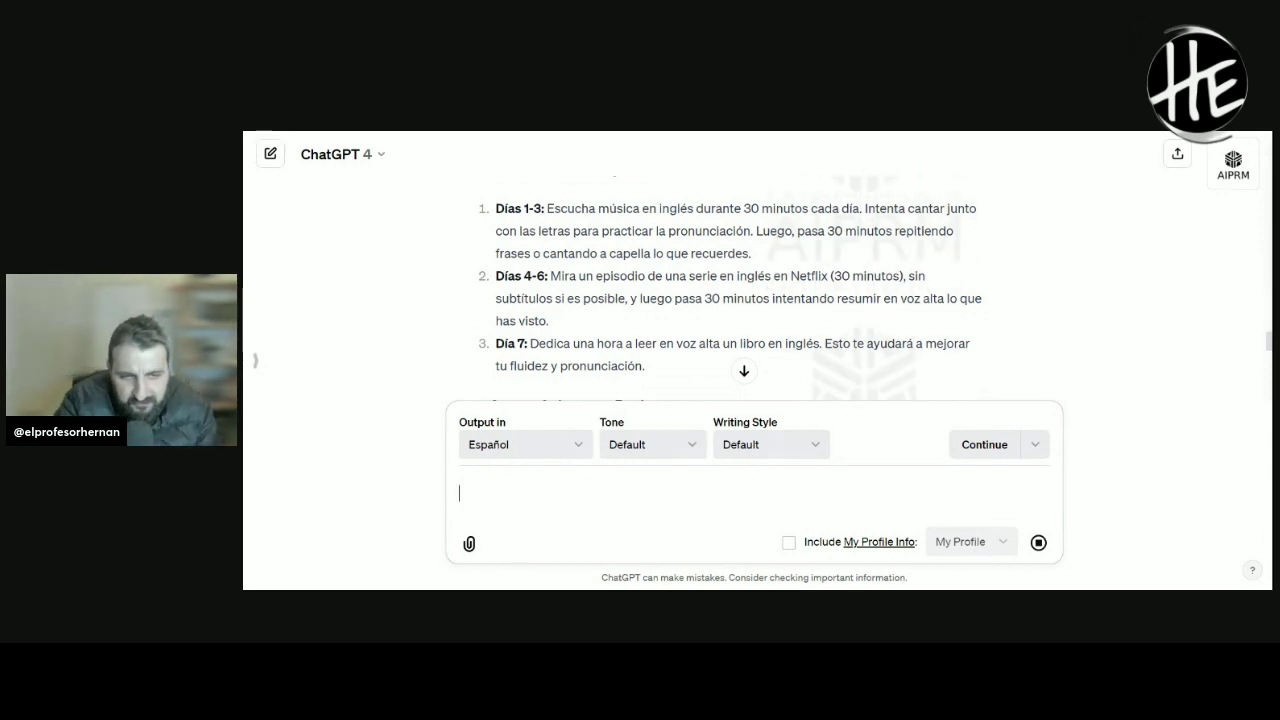
drag(703, 298, 932, 298)
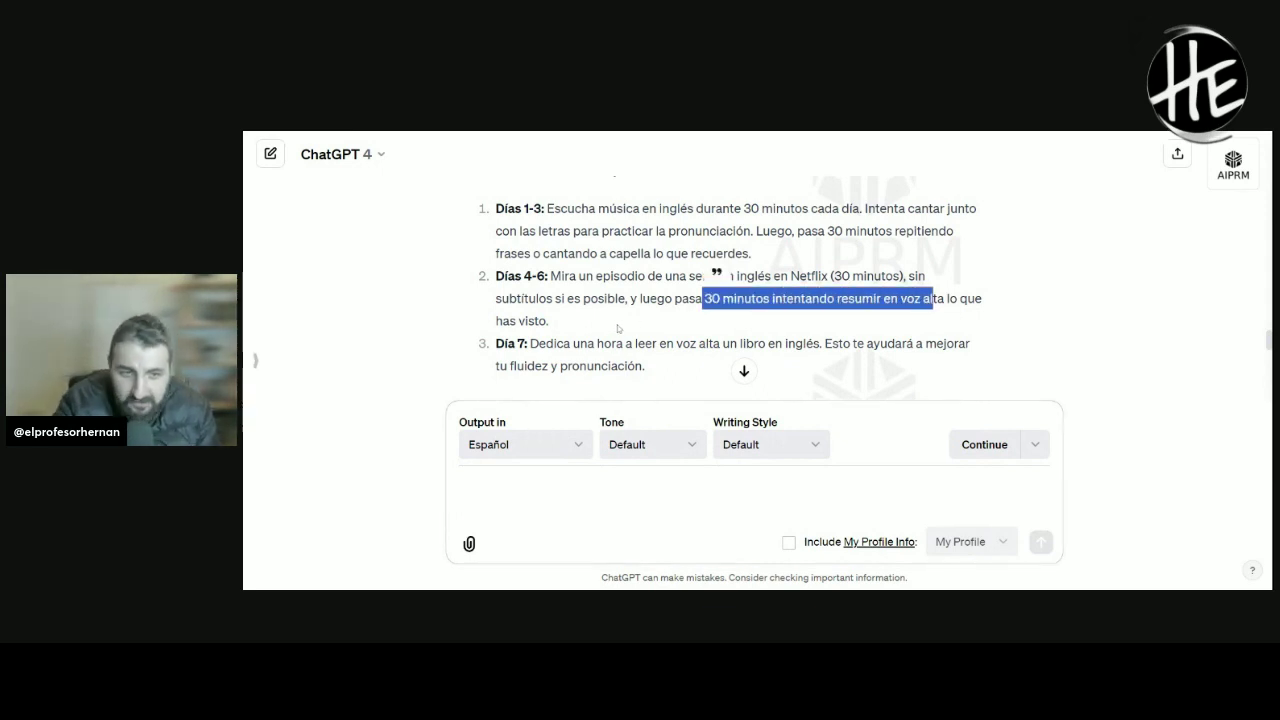
- Review the Día 7 activity of Semana 1 about reading an English book aloud, highlighting "alta un" in its text
scroll(618, 328, up, 1)
scroll(590, 330, down, 3)
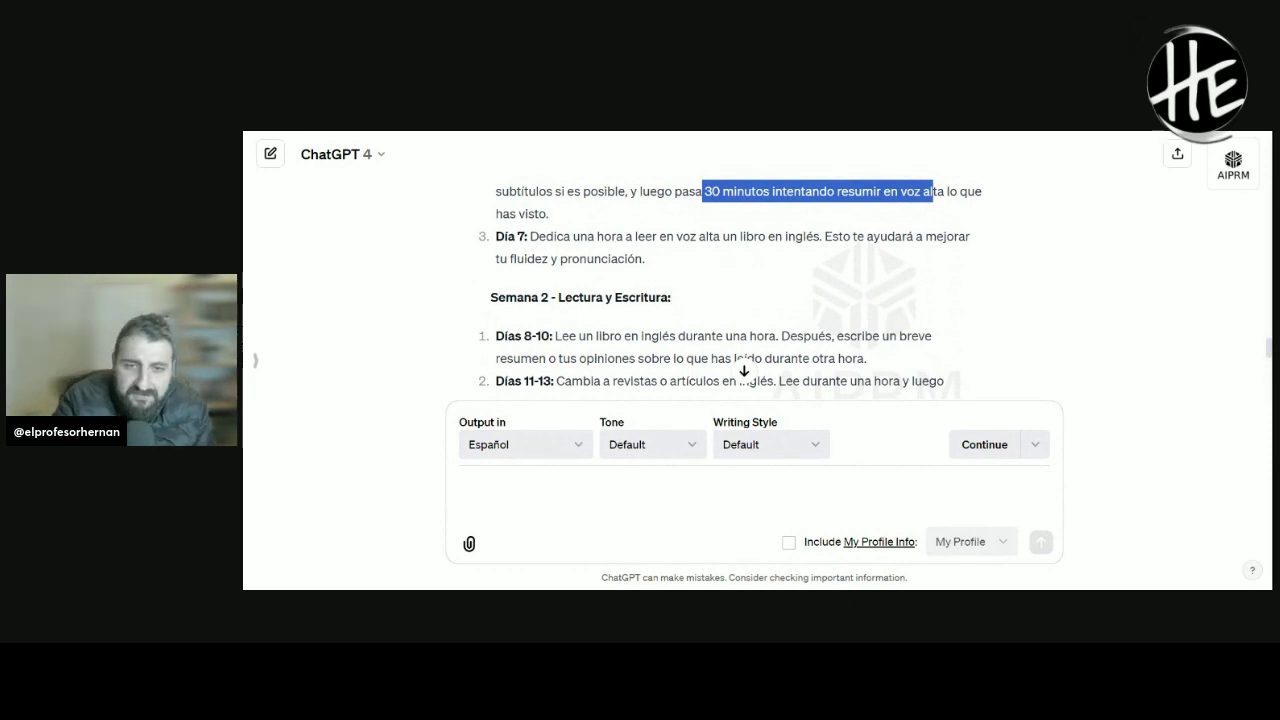
drag(696, 236, 737, 236)
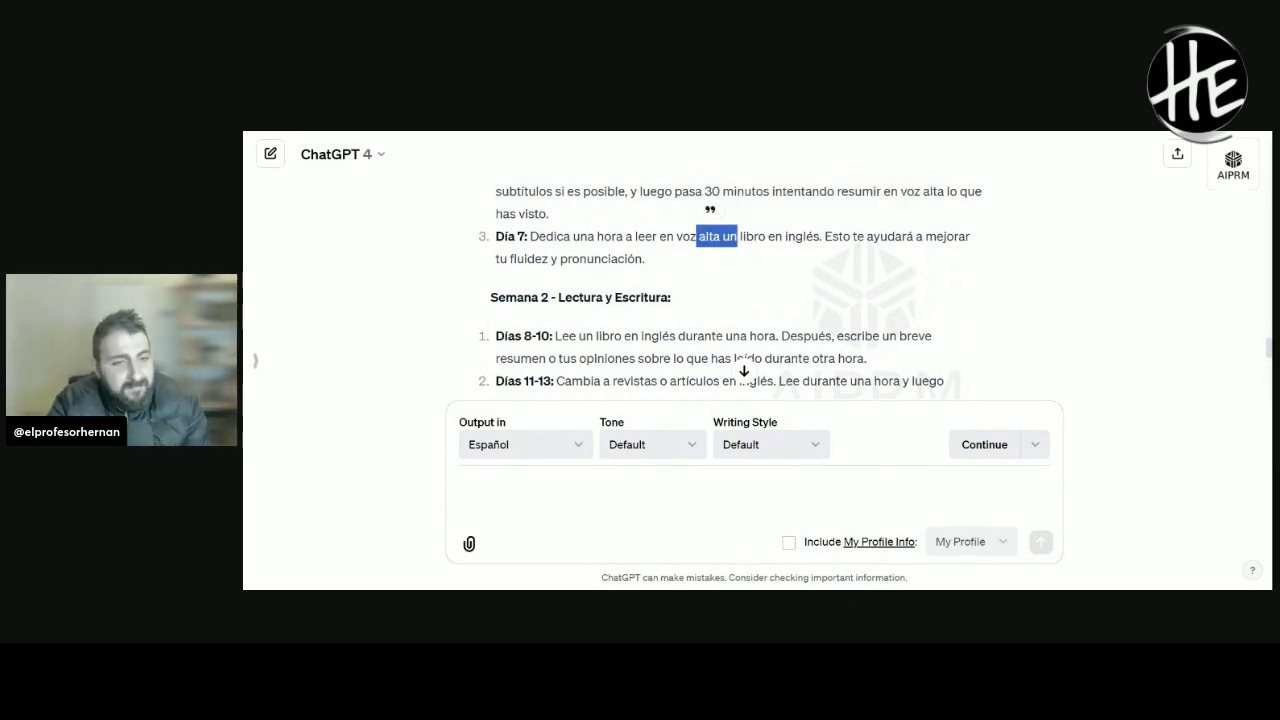
scroll(660, 257, down, 2)
drag(672, 244, 700, 277)
scroll(730, 288, up, 5)
scroll(700, 280, down, 6)
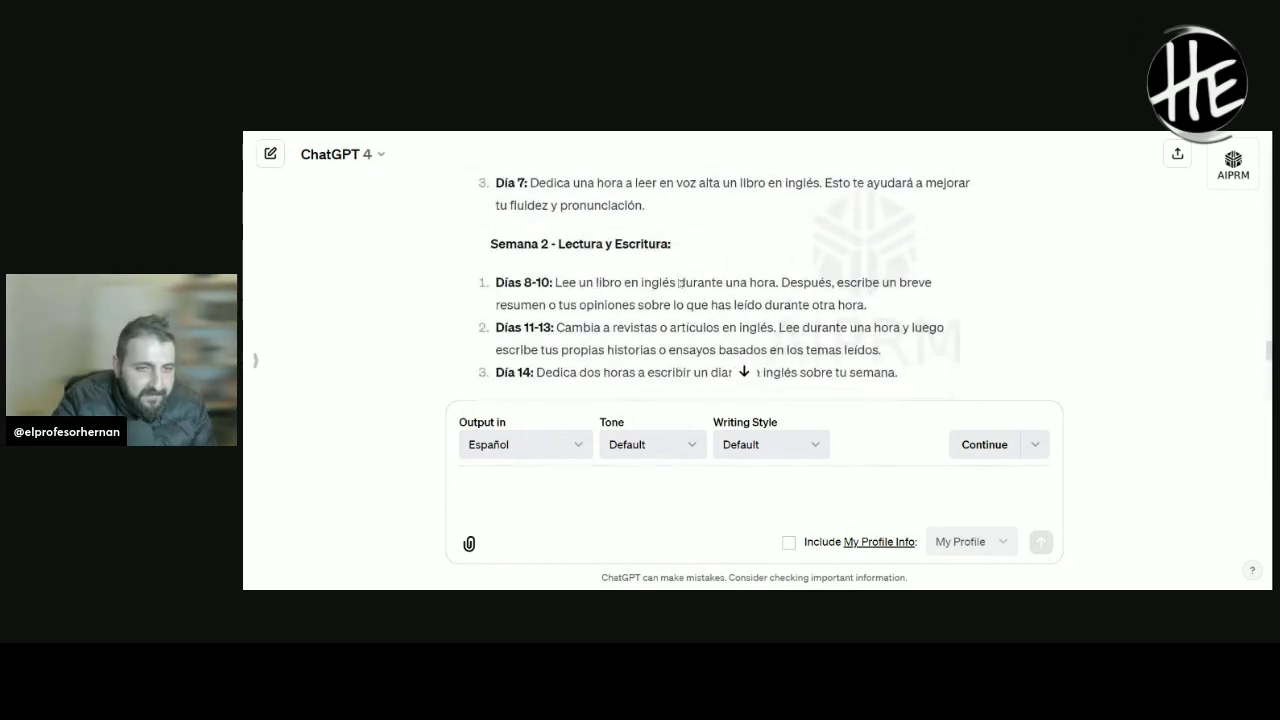
- Review the Semana 2 reading and writing activities, highlighting passages under Días 8-10, Días 11-13 and Día 14
drag(568, 229, 808, 251)
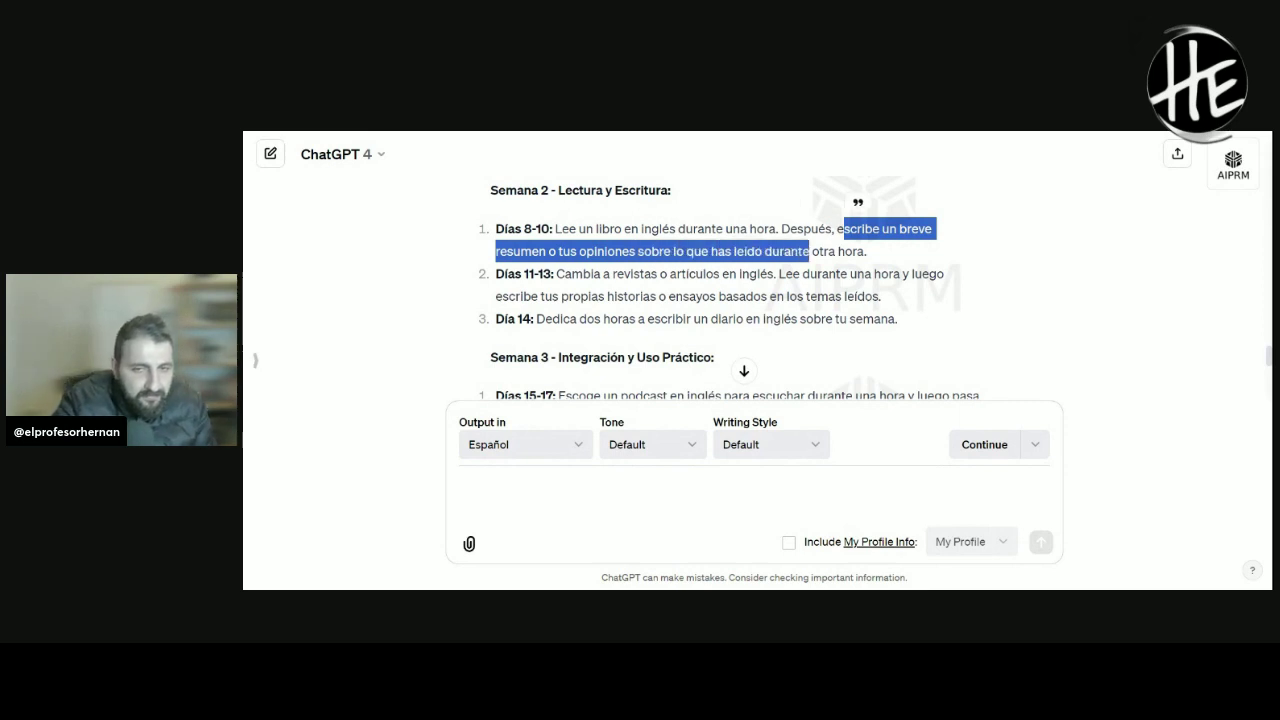
drag(885, 251, 508, 229)
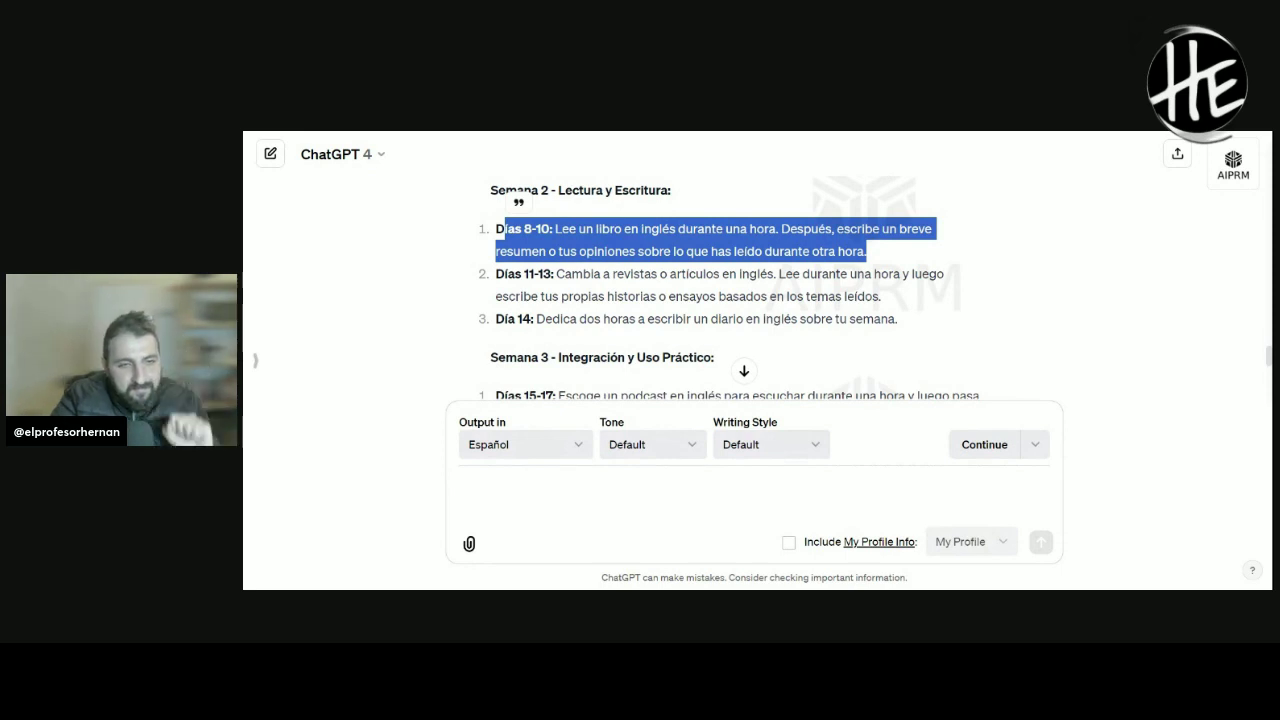
click(532, 224)
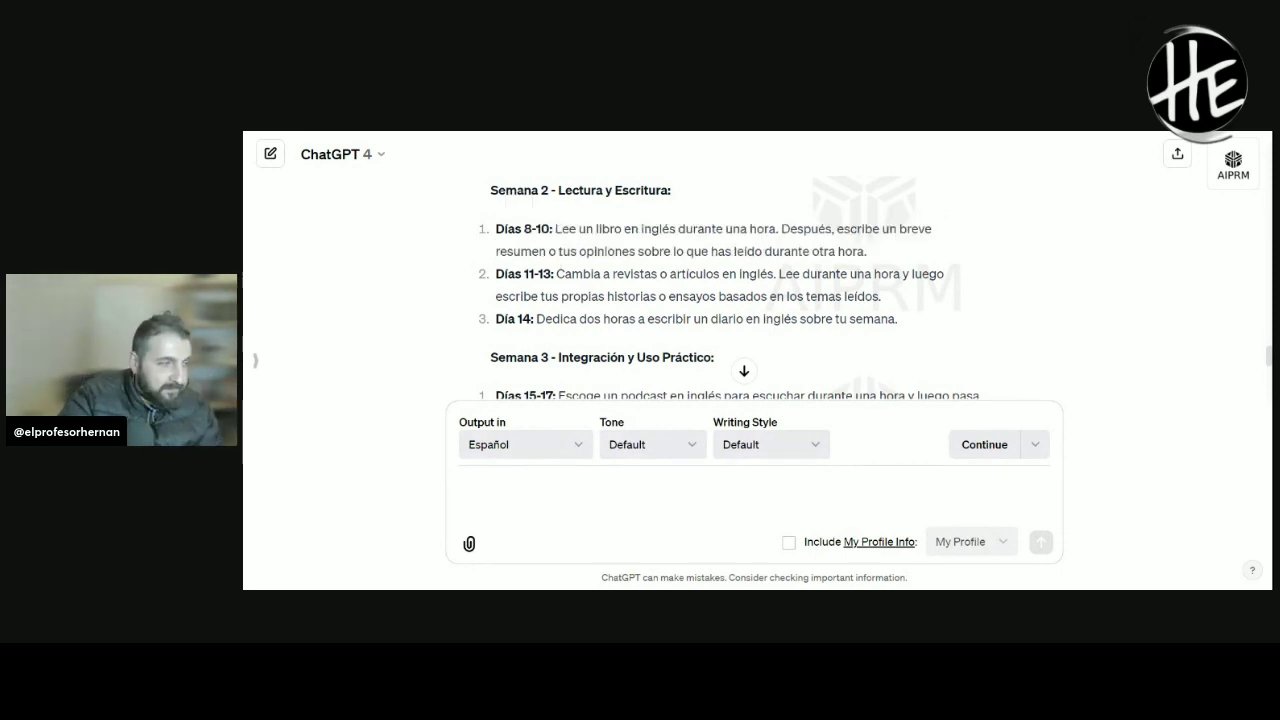
drag(555, 229, 889, 229)
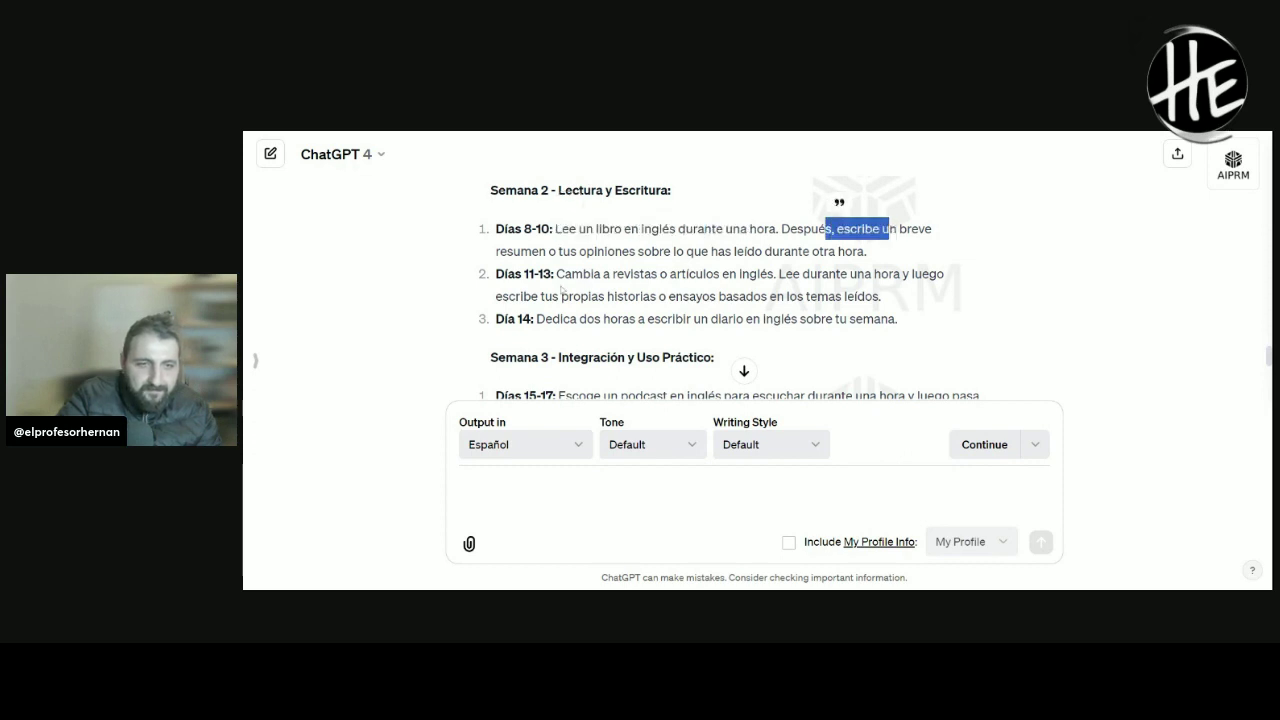
drag(557, 273, 872, 273)
drag(515, 296, 684, 296)
scroll(684, 296, down, 1)
drag(536, 265, 736, 265)
drag(913, 271, 663, 265)
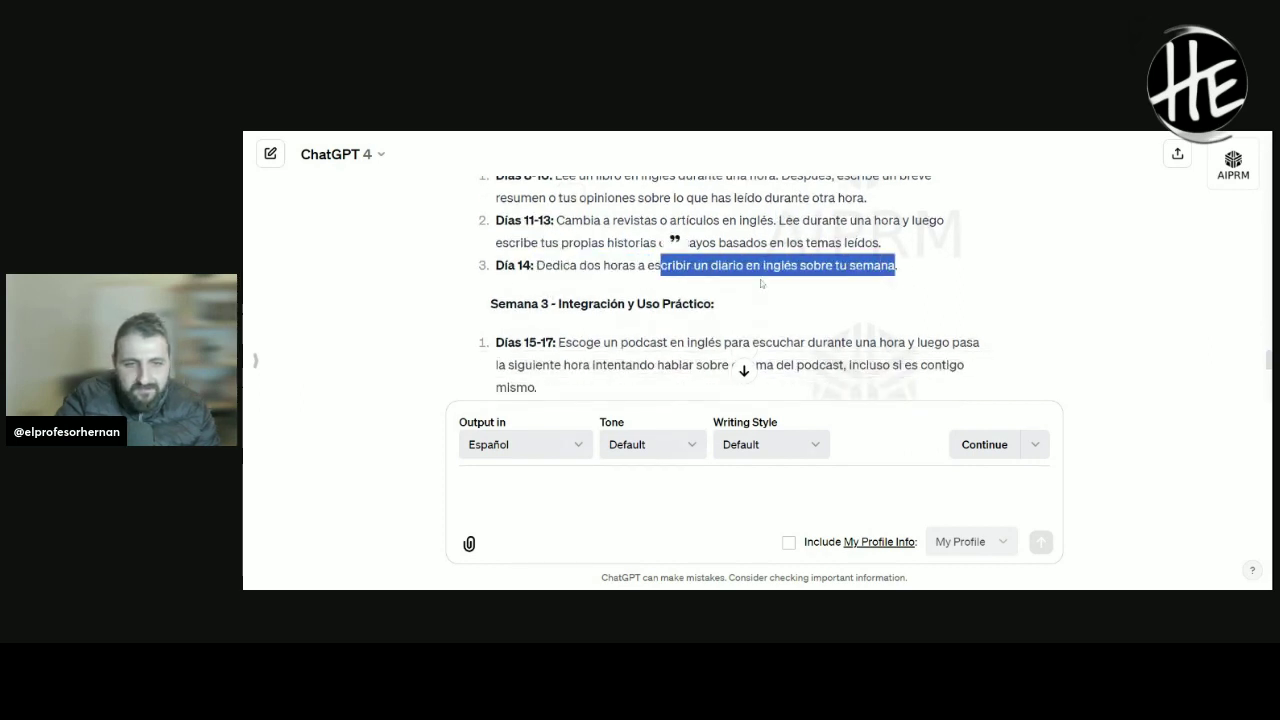
- Review the Semana 3 activities, highlighting passages under Días 15-17, Días 18-20 and Día 21
scroll(651, 297, down, 2)
drag(560, 199, 811, 204)
scroll(652, 284, down, 1)
drag(543, 204, 782, 204)
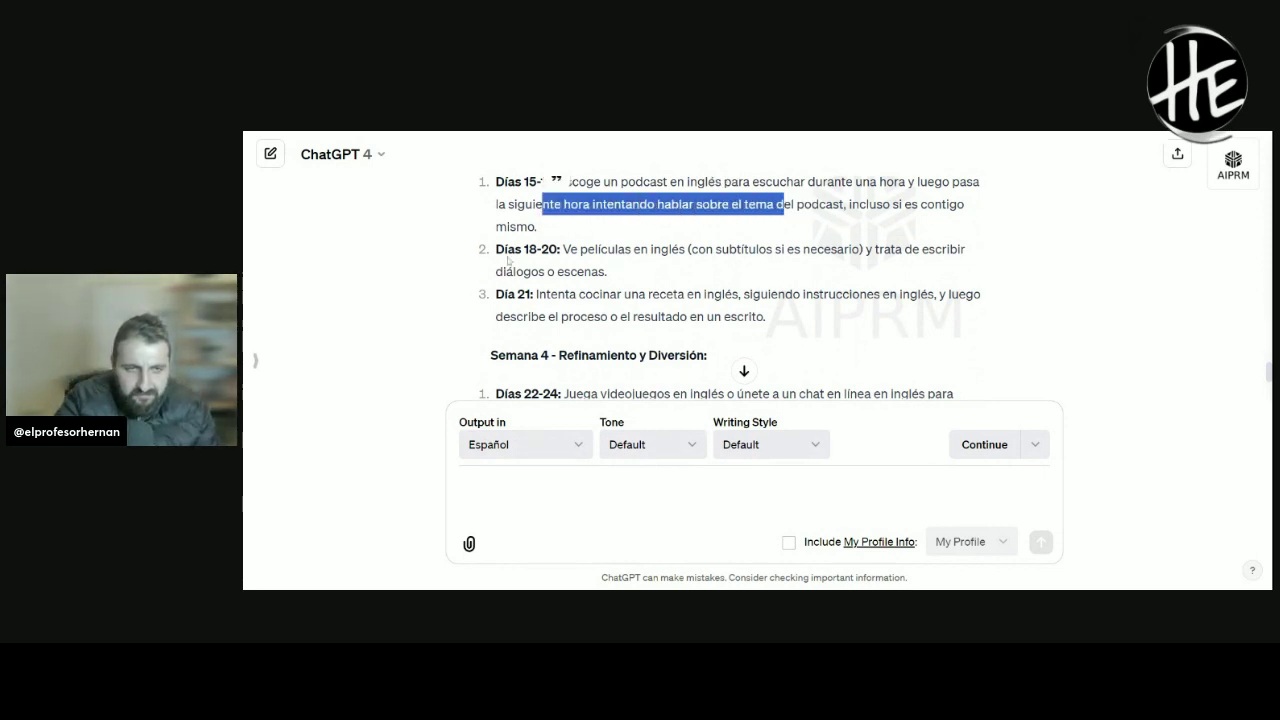
drag(563, 249, 943, 249)
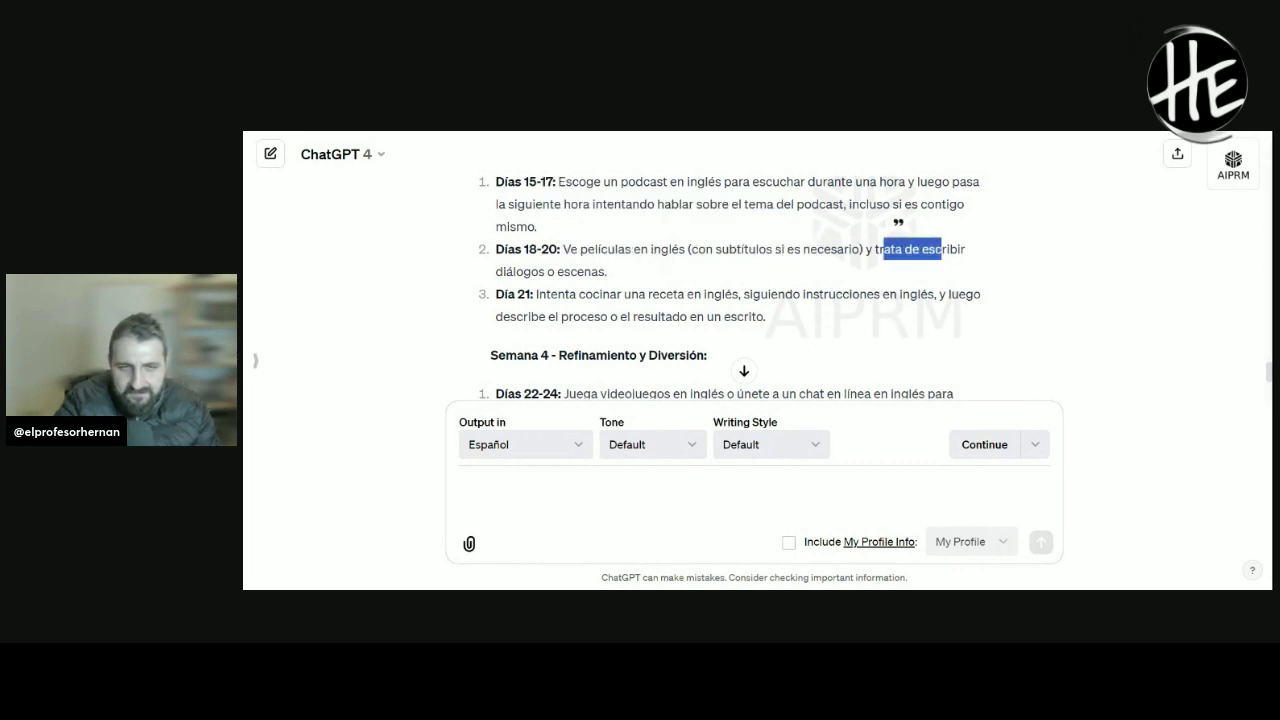
drag(650, 275, 881, 240)
scroll(529, 249, down, 1)
- Examine the "Semana 4 - Refinamiento y Diversión" heading and highlight the whole Días 22-24 activity
scroll(543, 277, down, 1)
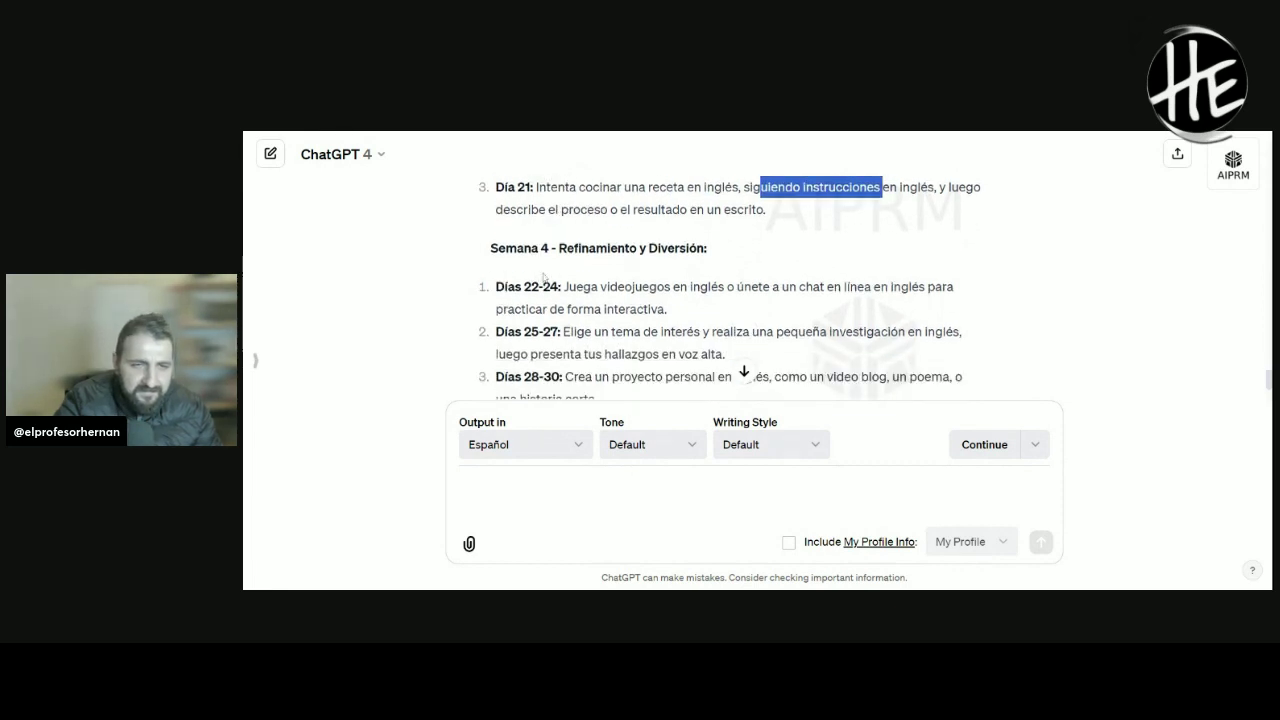
drag(576, 248, 708, 248)
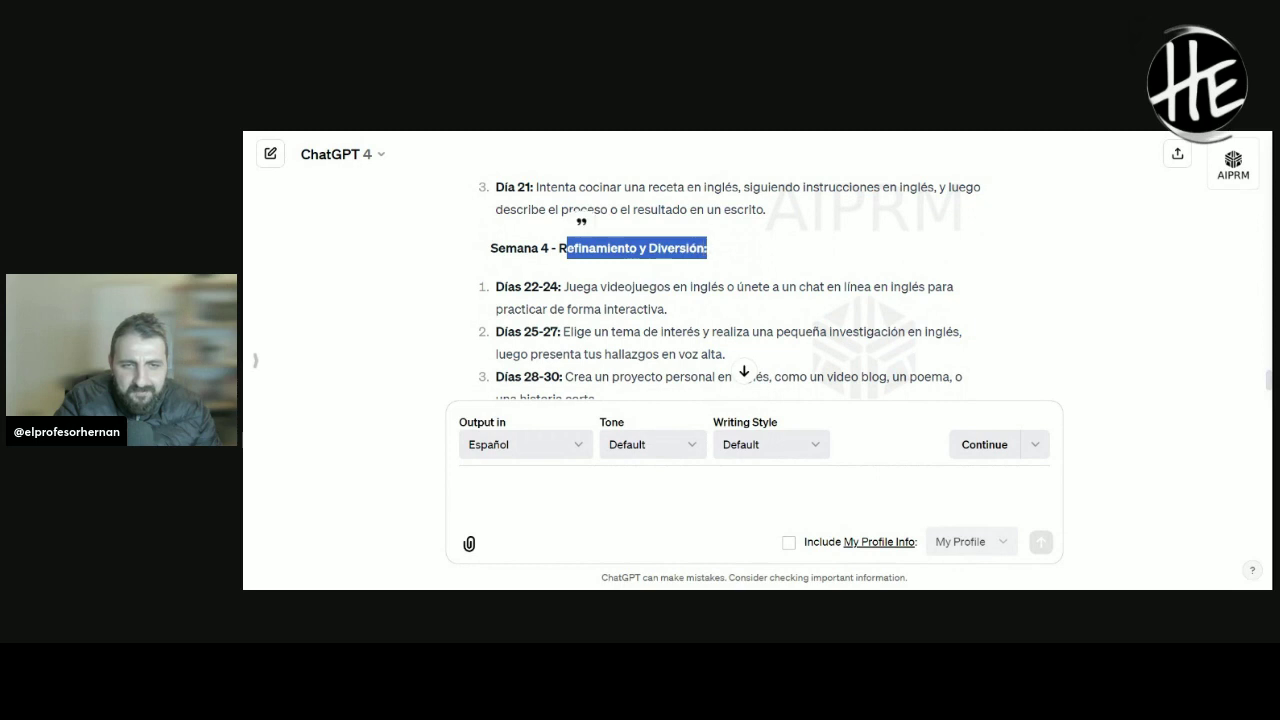
scroll(592, 262, down, 2)
scroll(592, 262, up, 1)
drag(576, 233, 736, 233)
double_click(776, 233)
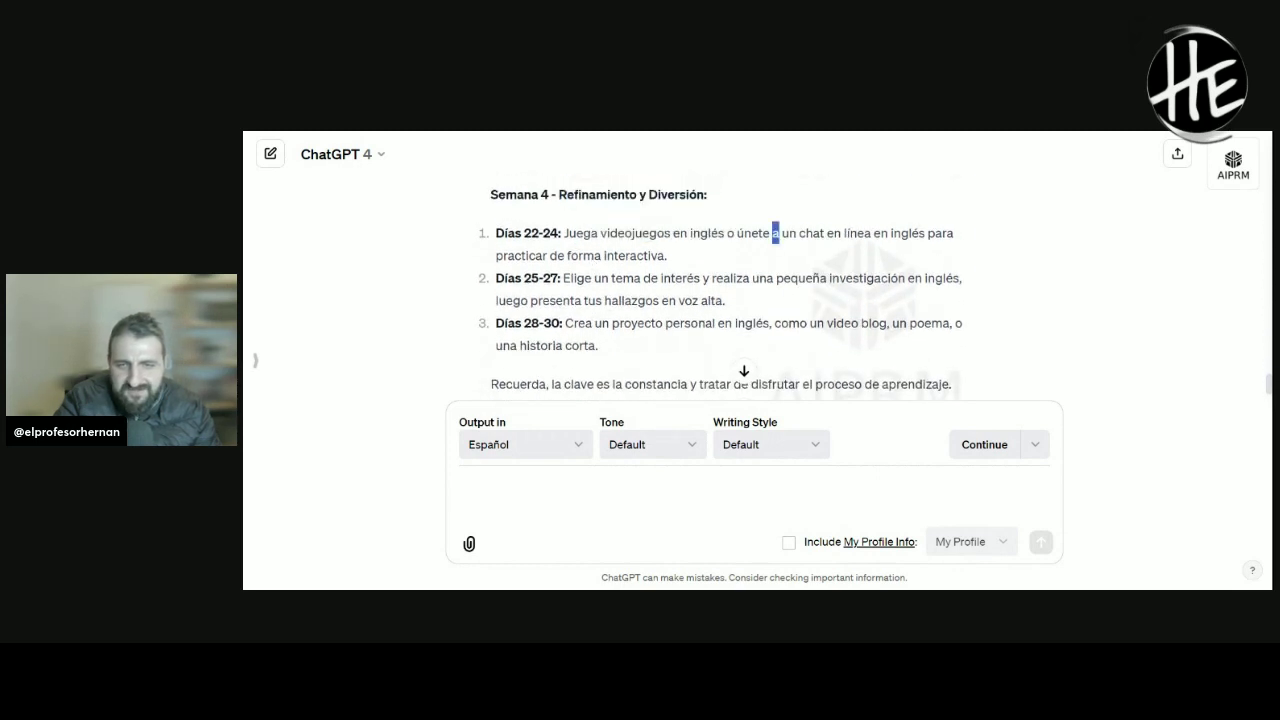
drag(700, 258, 509, 205)
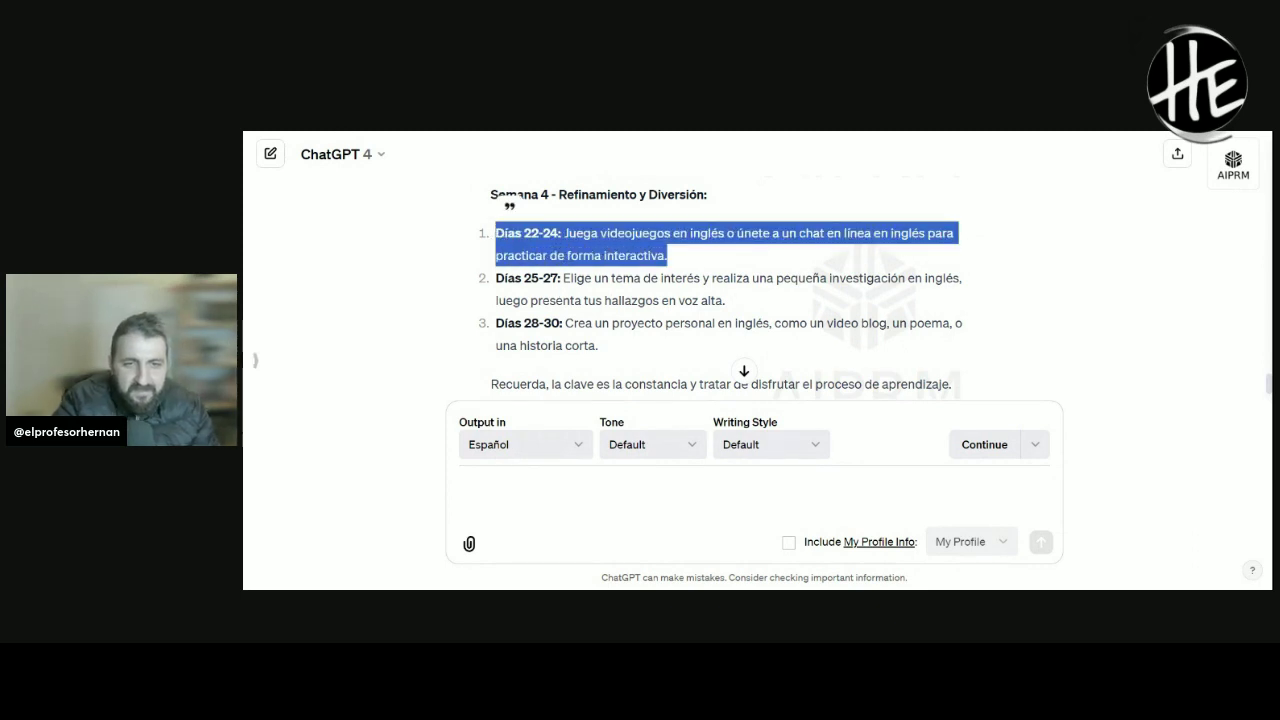
- Examine the last Semana 4 activities, highlighting the Días 25-27 text and "Crea un proyecto personal" under Días 28-30
drag(568, 278, 744, 298)
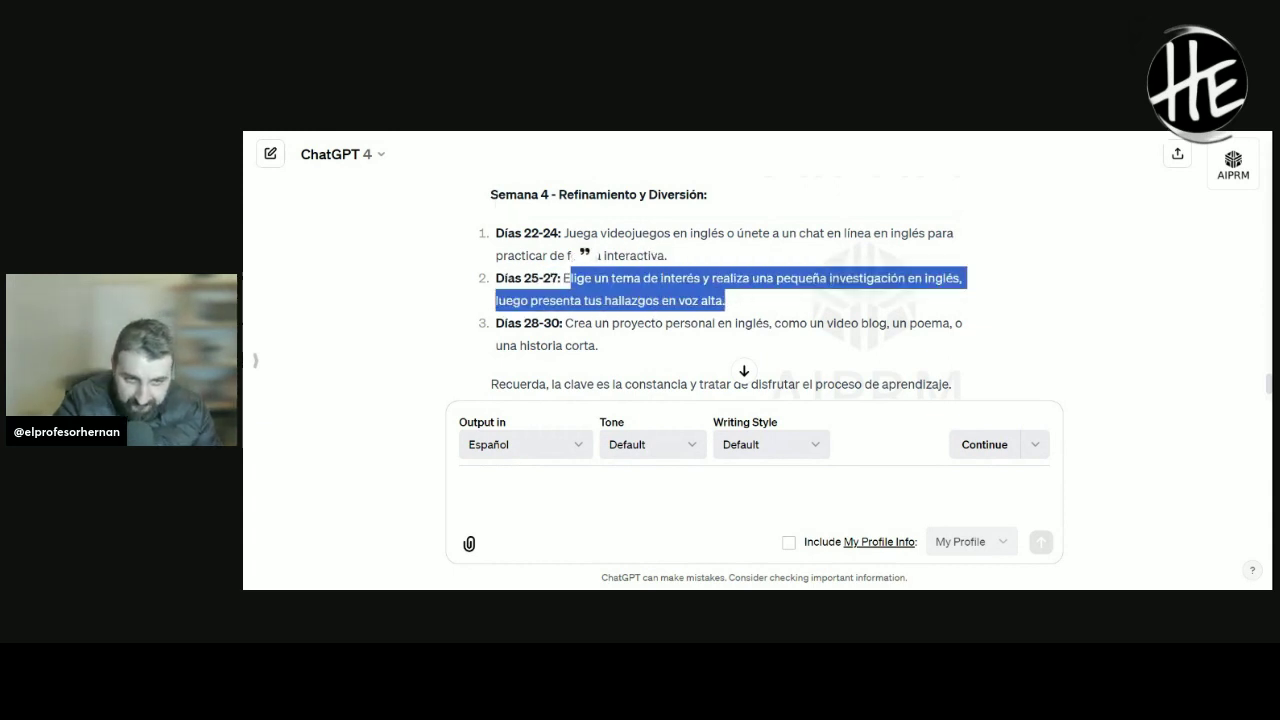
scroll(744, 298, down, 1)
drag(571, 270, 745, 270)
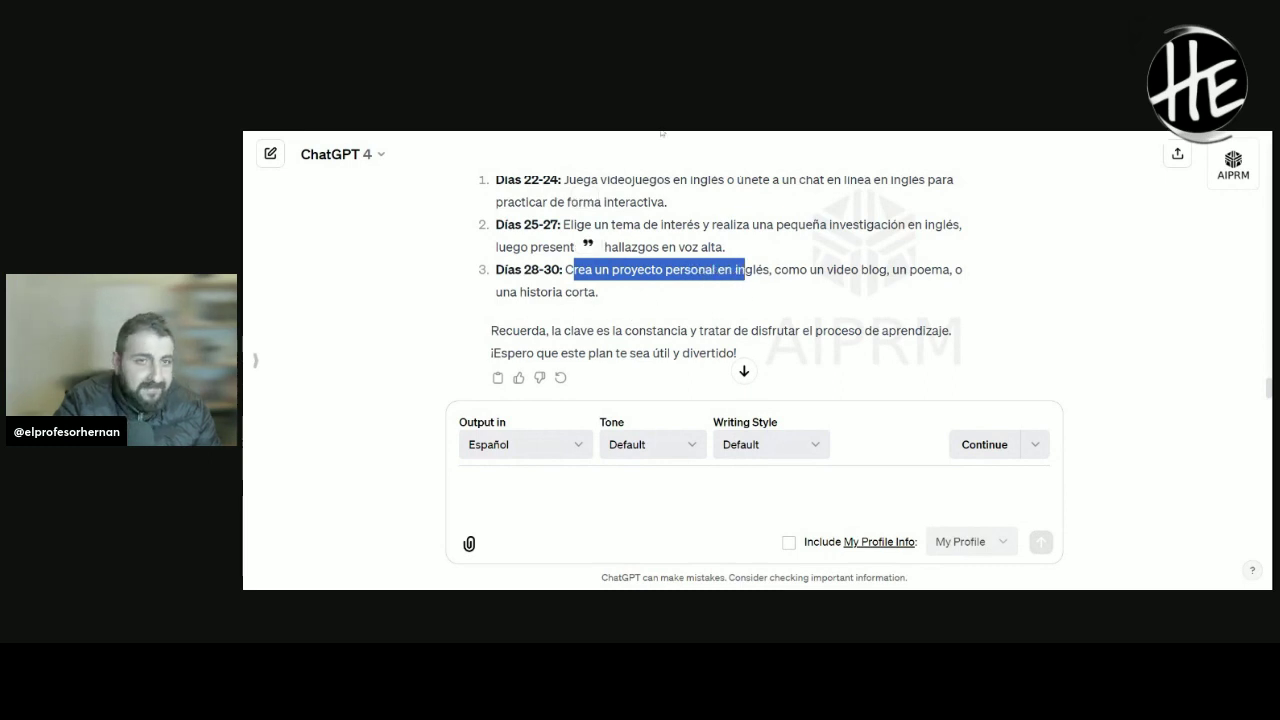
click(661, 131)
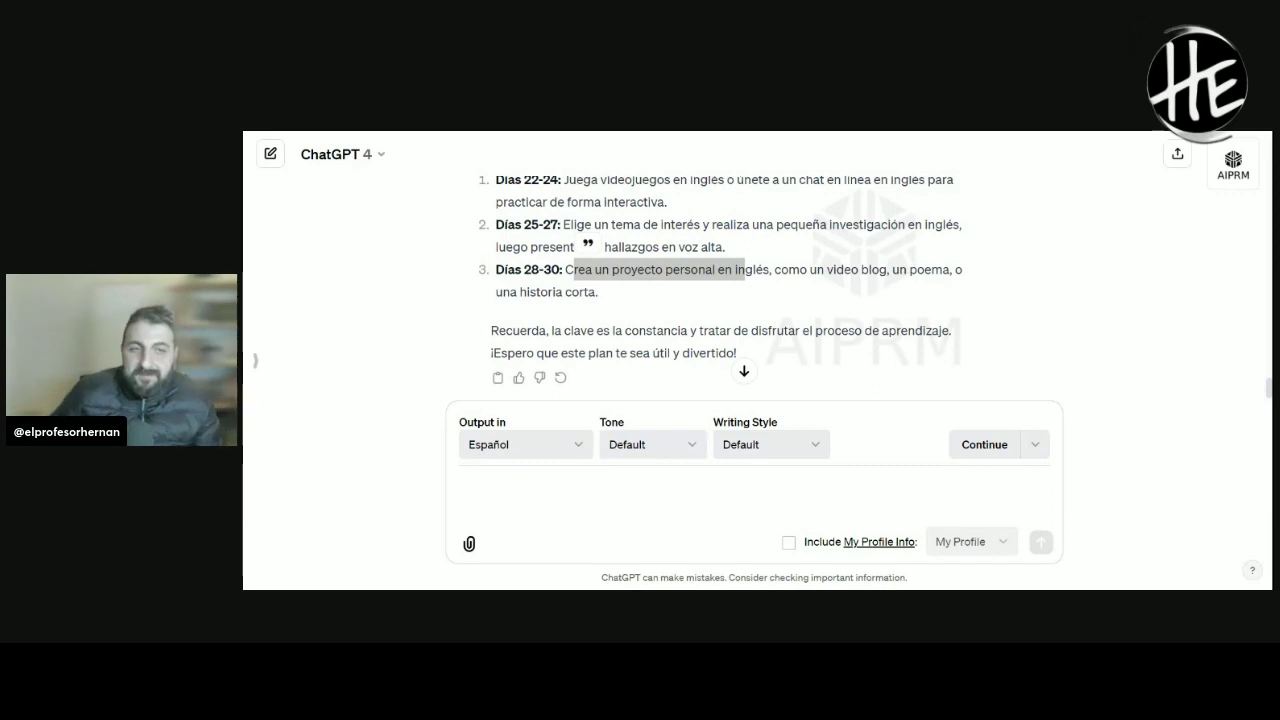
key(alt+Tab)
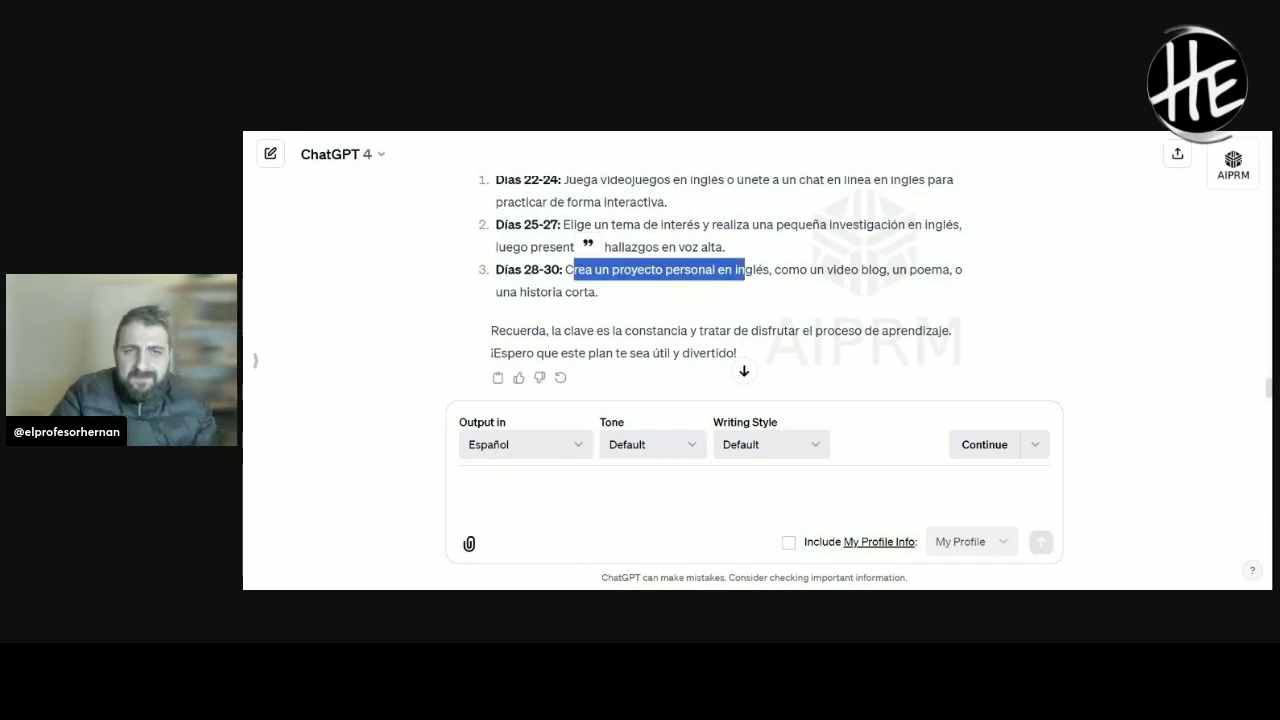
- Send the follow-up prompt "Dame 5 ideas para practicar escritura en inglés"
click(460, 492)
text(D)
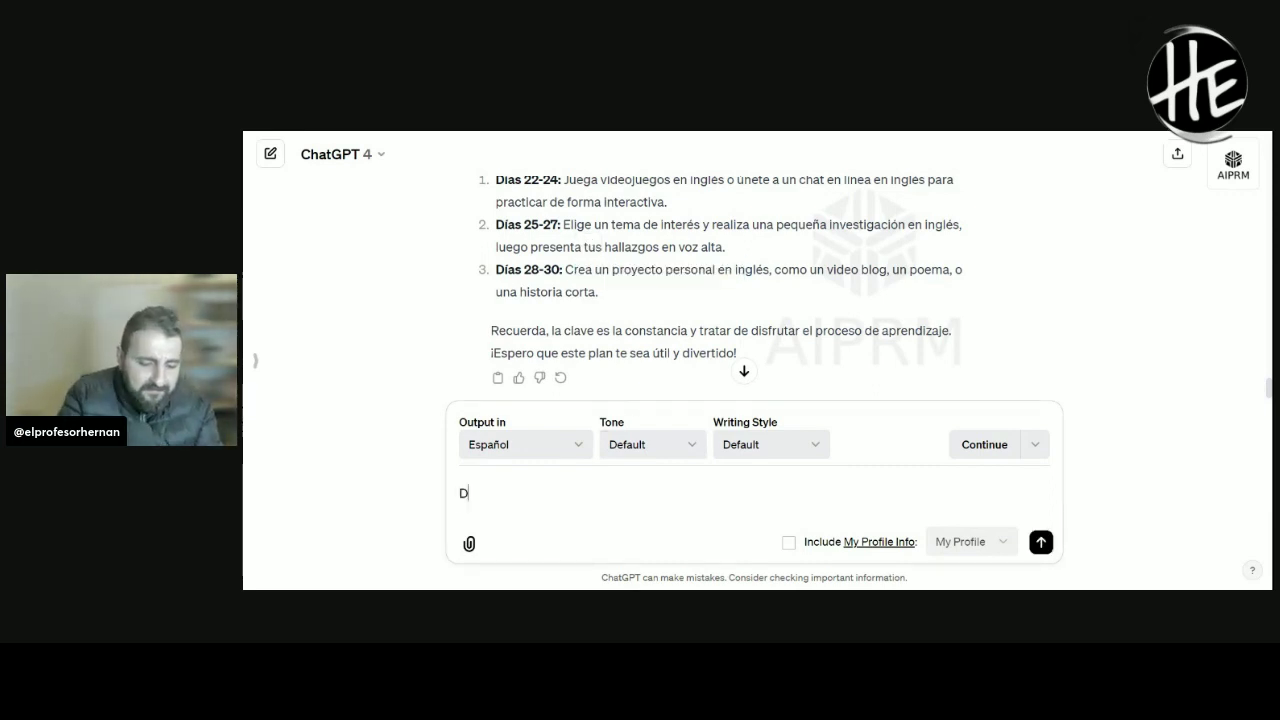
text(ame 5 ideas)
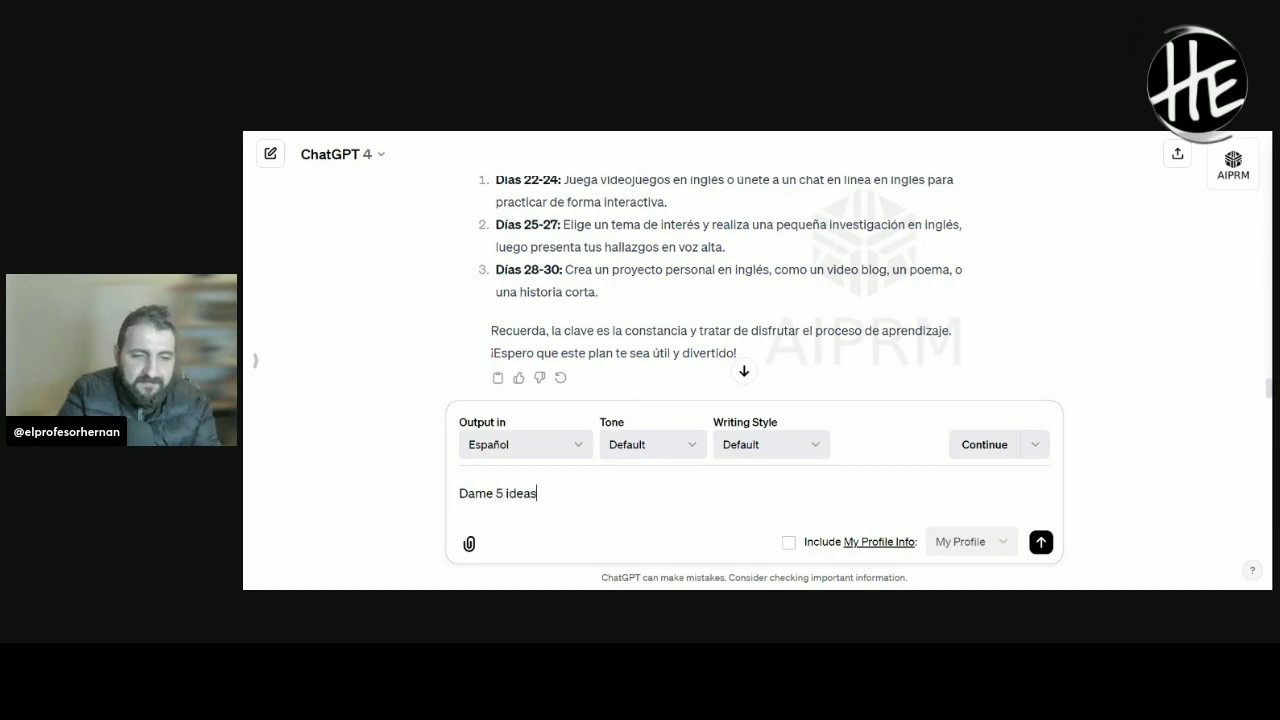
text( para practicar es)
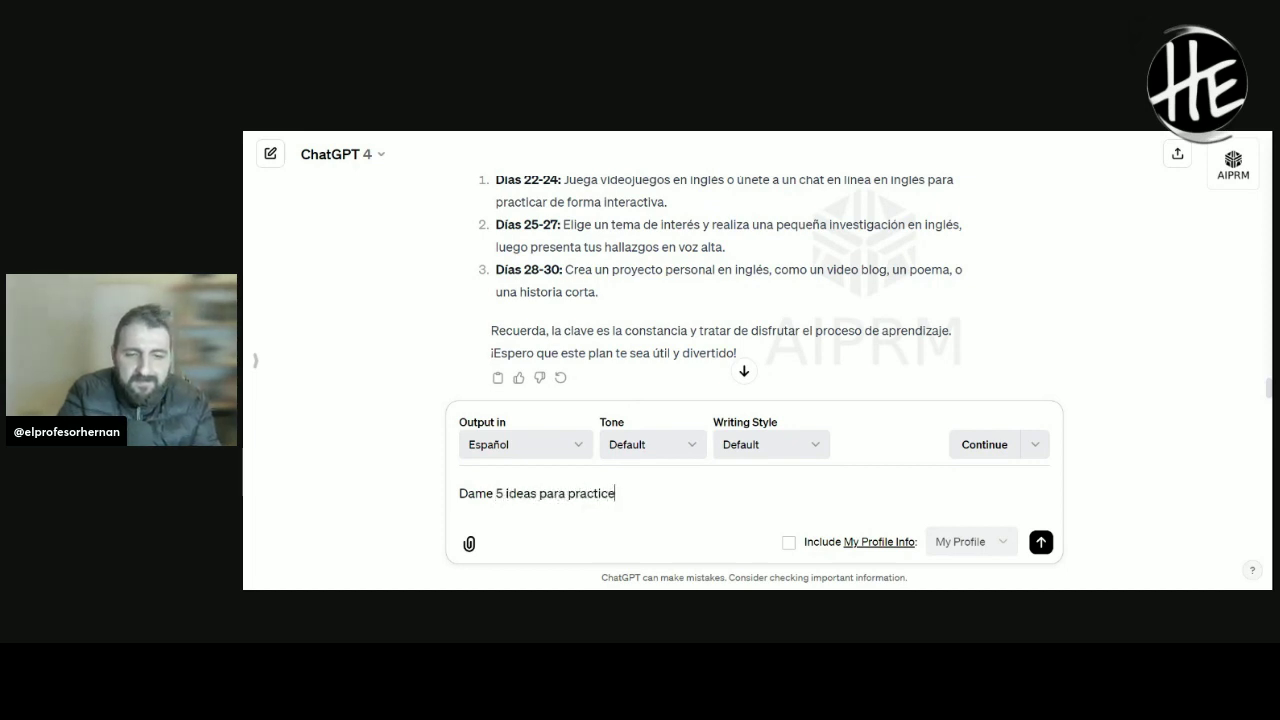
text(critura )
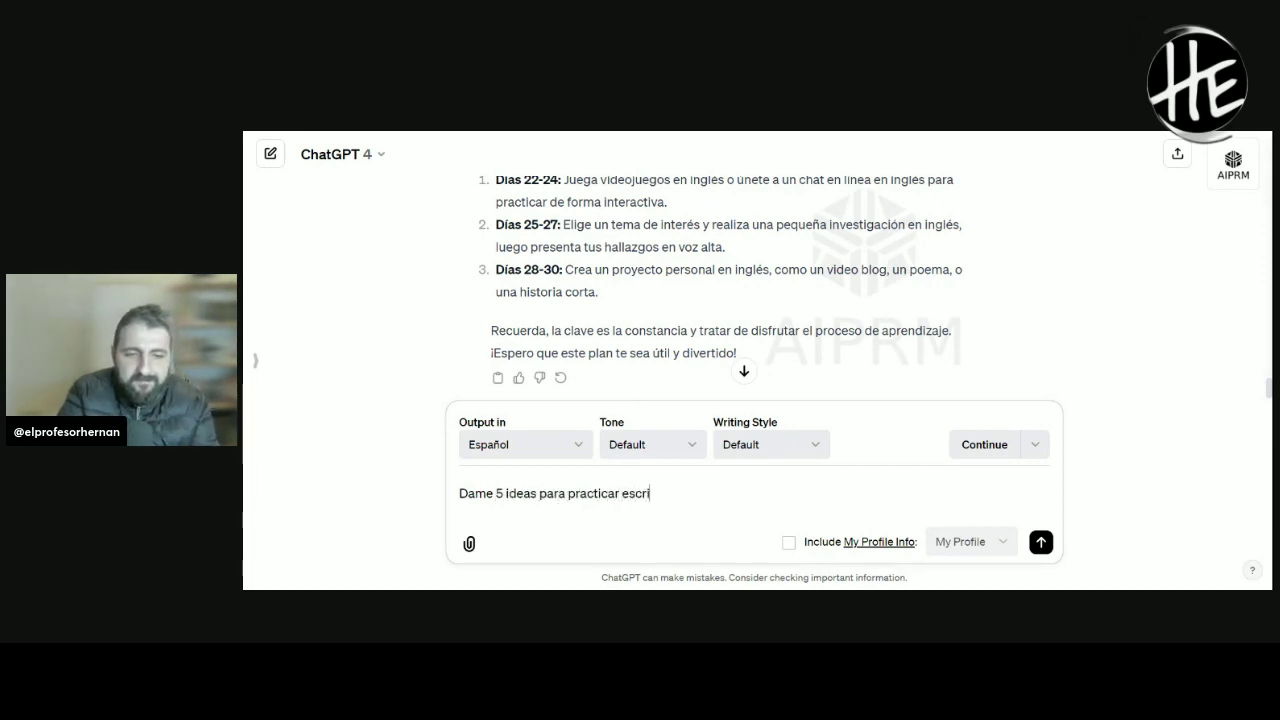
text(en inglés)
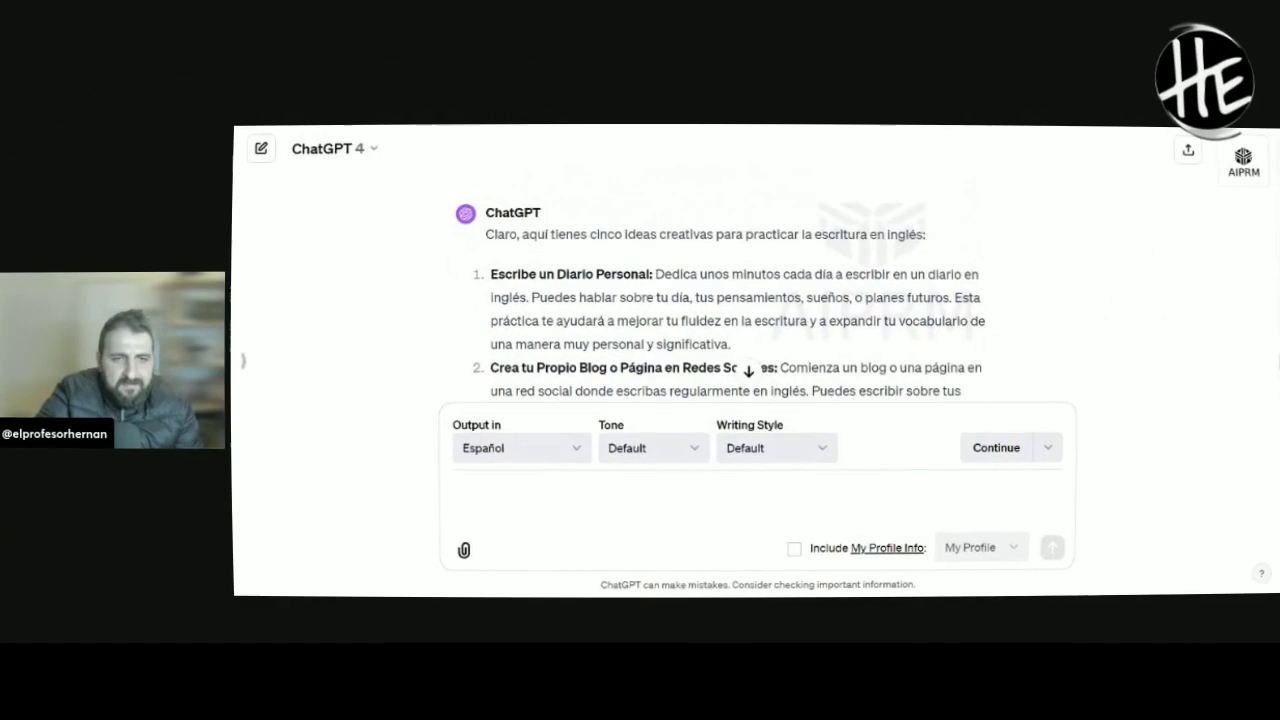
- Review the first three writing ideas in the reply, highlighting parts of the personal diary, blog and online forum headings
scroll(740, 300, down, 3)
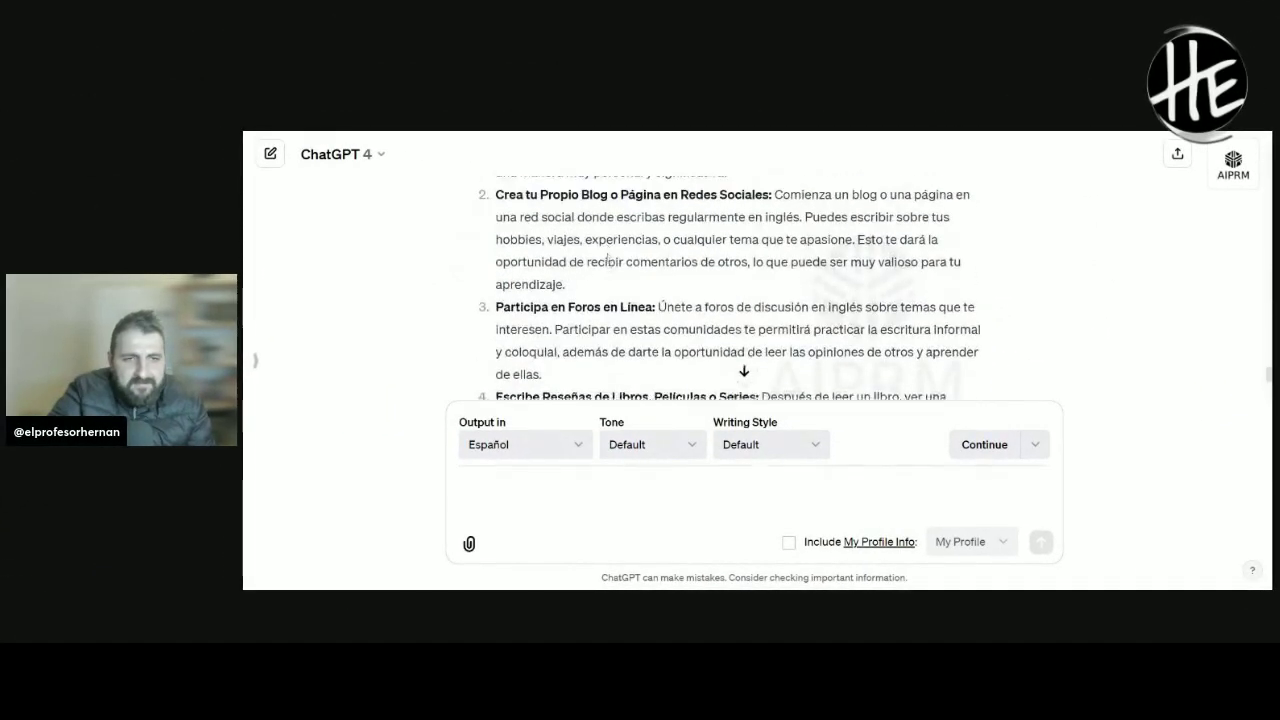
scroll(740, 300, up, 2)
scroll(560, 223, up, 1)
drag(559, 223, 648, 223)
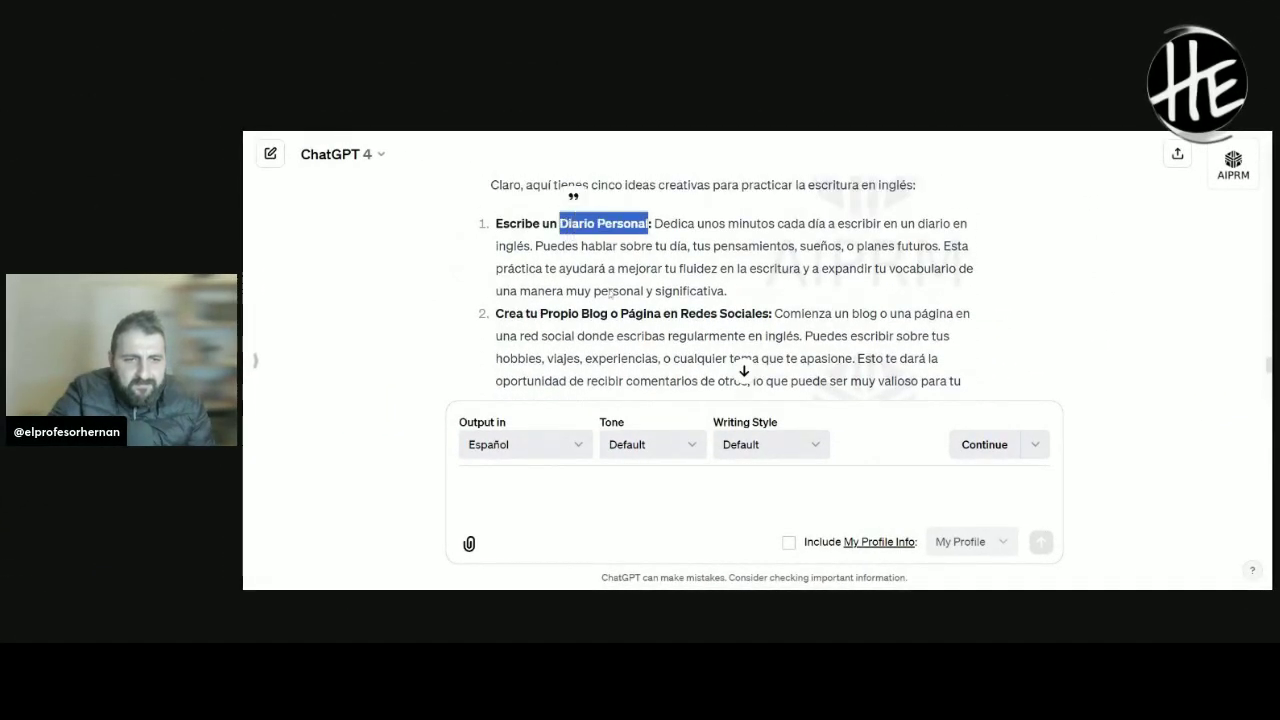
drag(548, 313, 695, 313)
scroll(695, 313, down, 1)
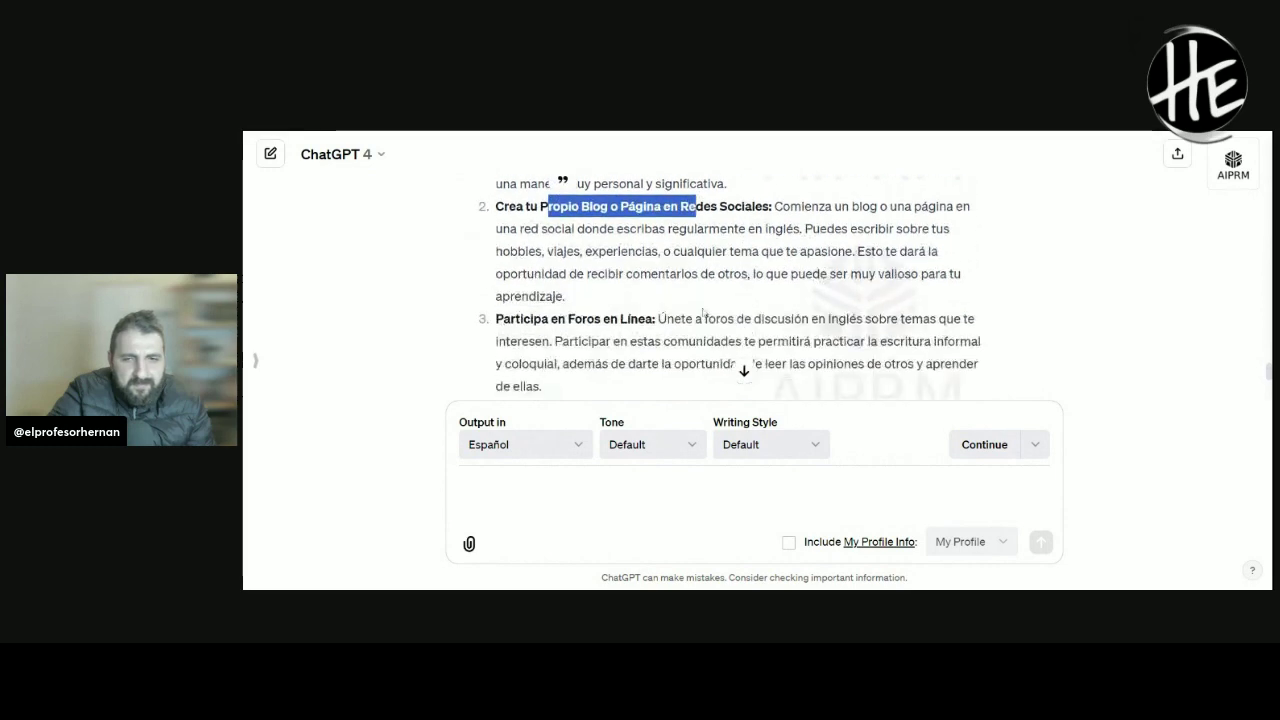
scroll(540, 320, down, 1)
drag(537, 316, 612, 316)
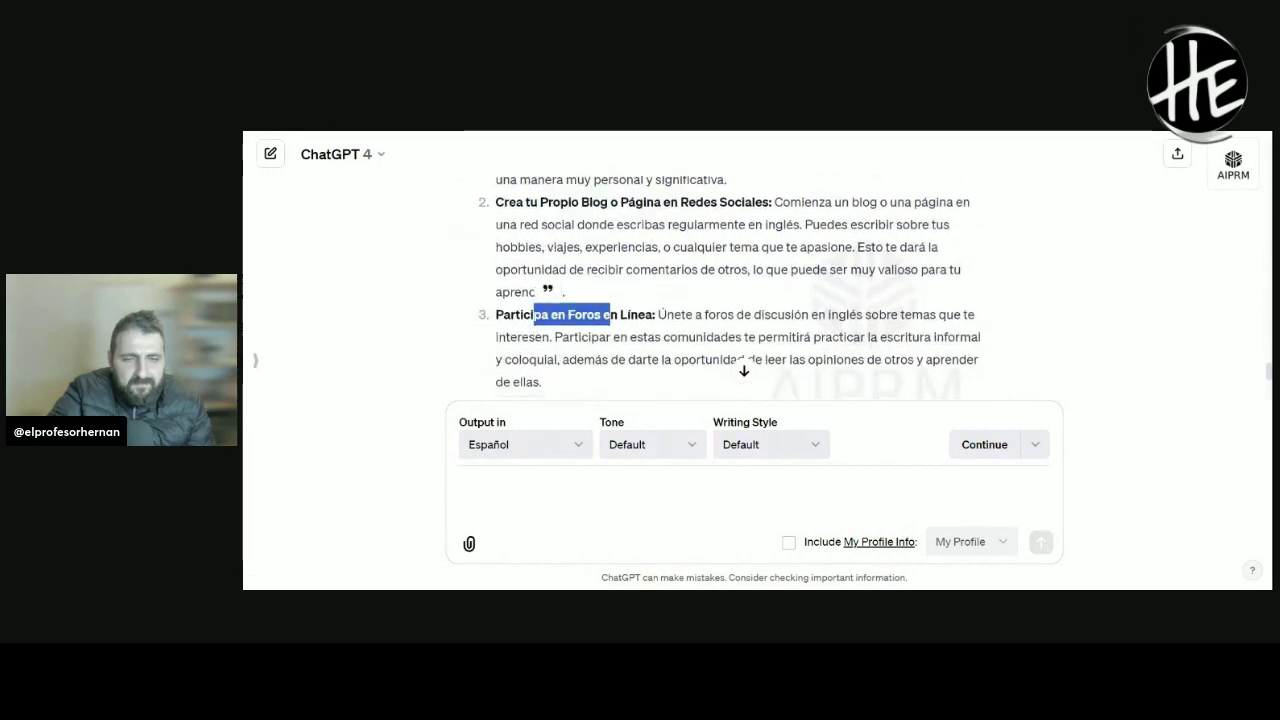
- Review writing ideas 4 and 5, highlighting parts of the review-writing and pen pal correspondence headings
scroll(544, 316, down, 2)
drag(537, 301, 714, 301)
scroll(714, 301, down, 2)
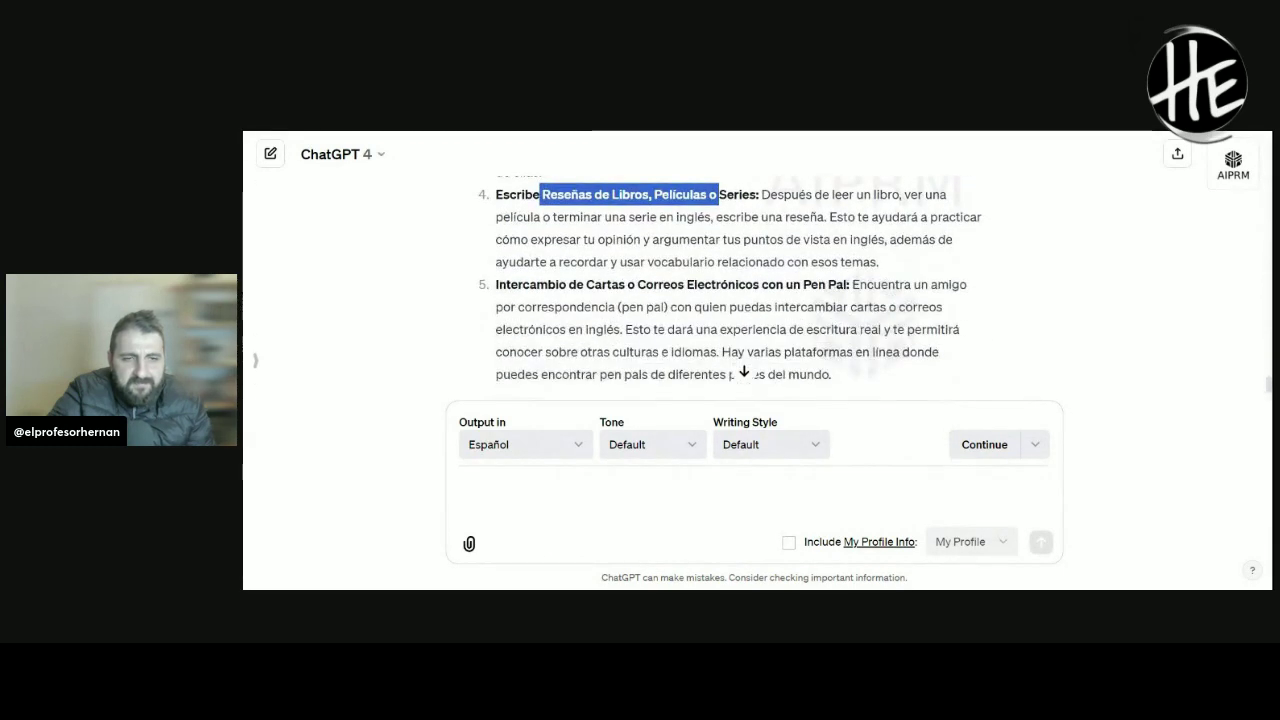
drag(548, 284, 653, 284)
scroll(665, 300, down, 2)
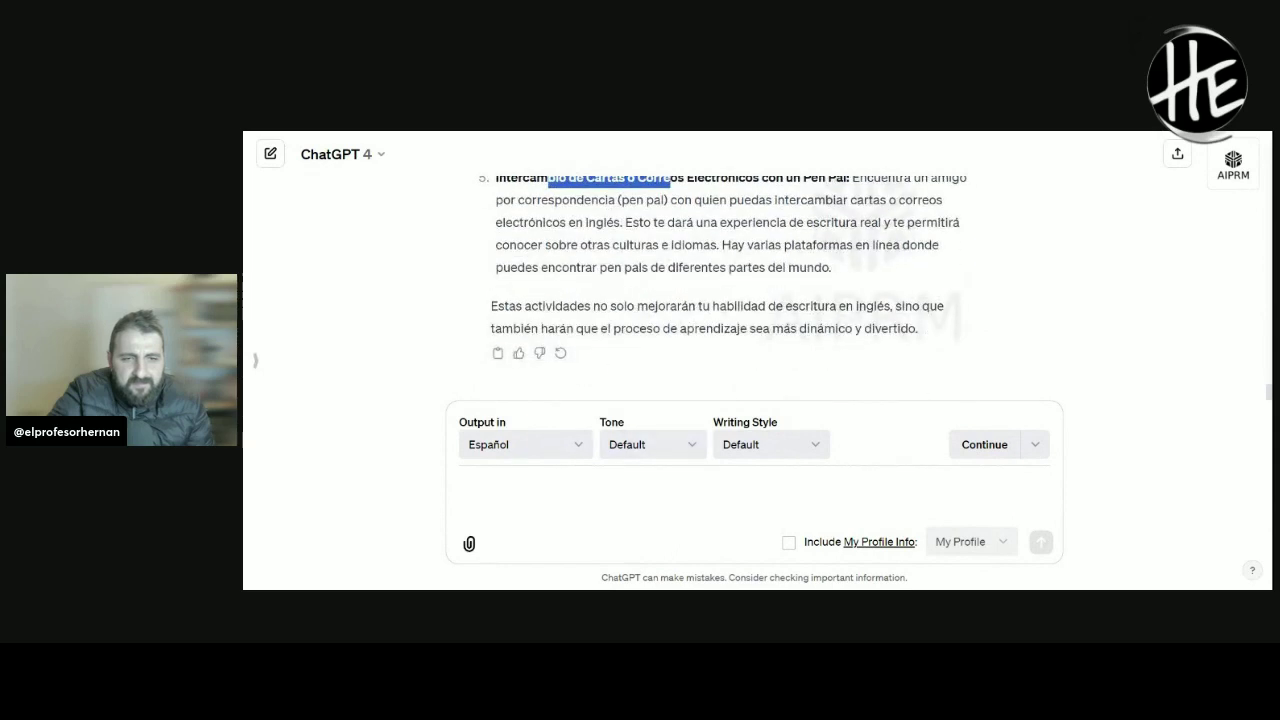
click(673, 311)
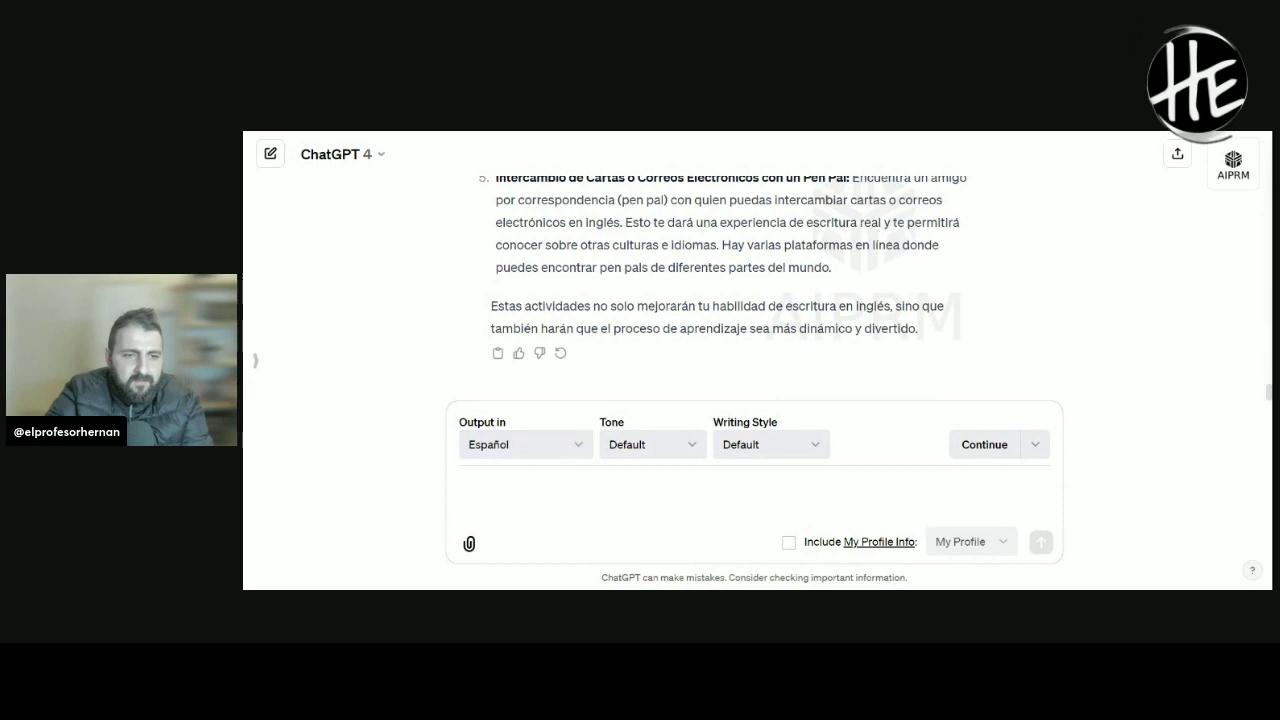
- Draft the bracketed request "[Puedes ayudarme a corregir este texto y me explicas en qué fallé, recuerda que estoy aprendiendo inglés]"
click(513, 467)
text(Pued)
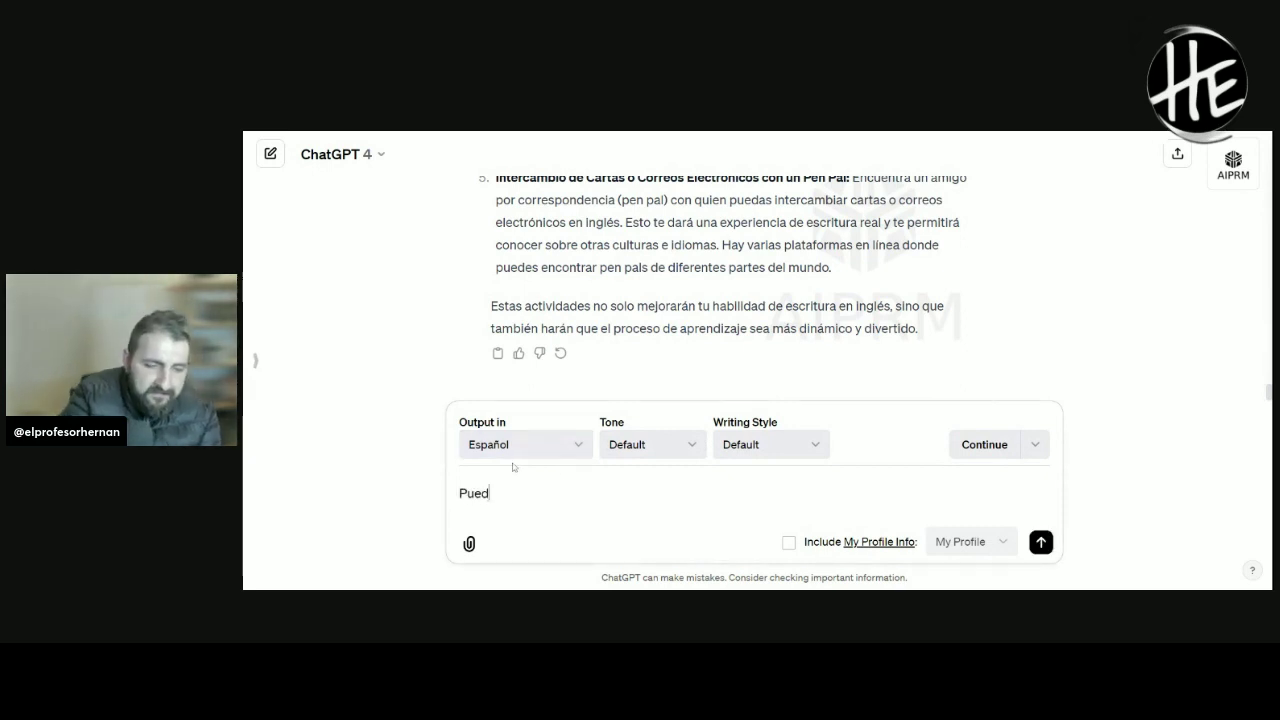
text(es ayudarme a)
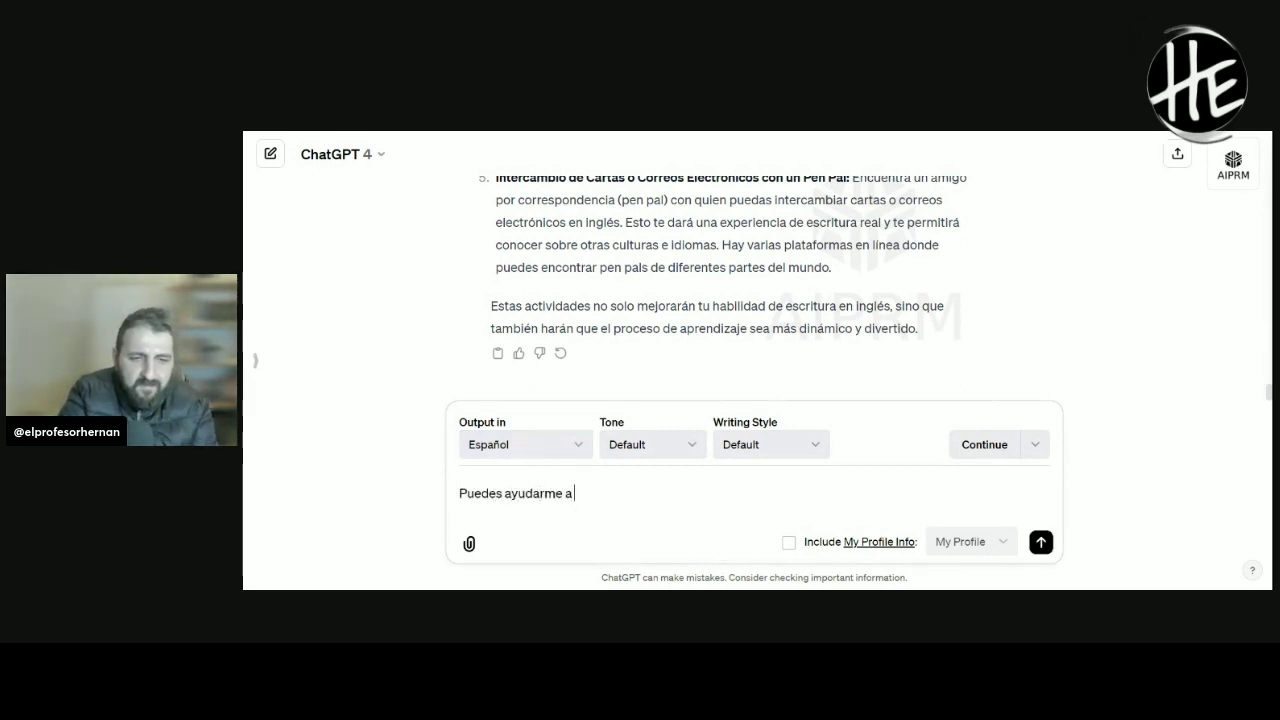
text( corregir est)
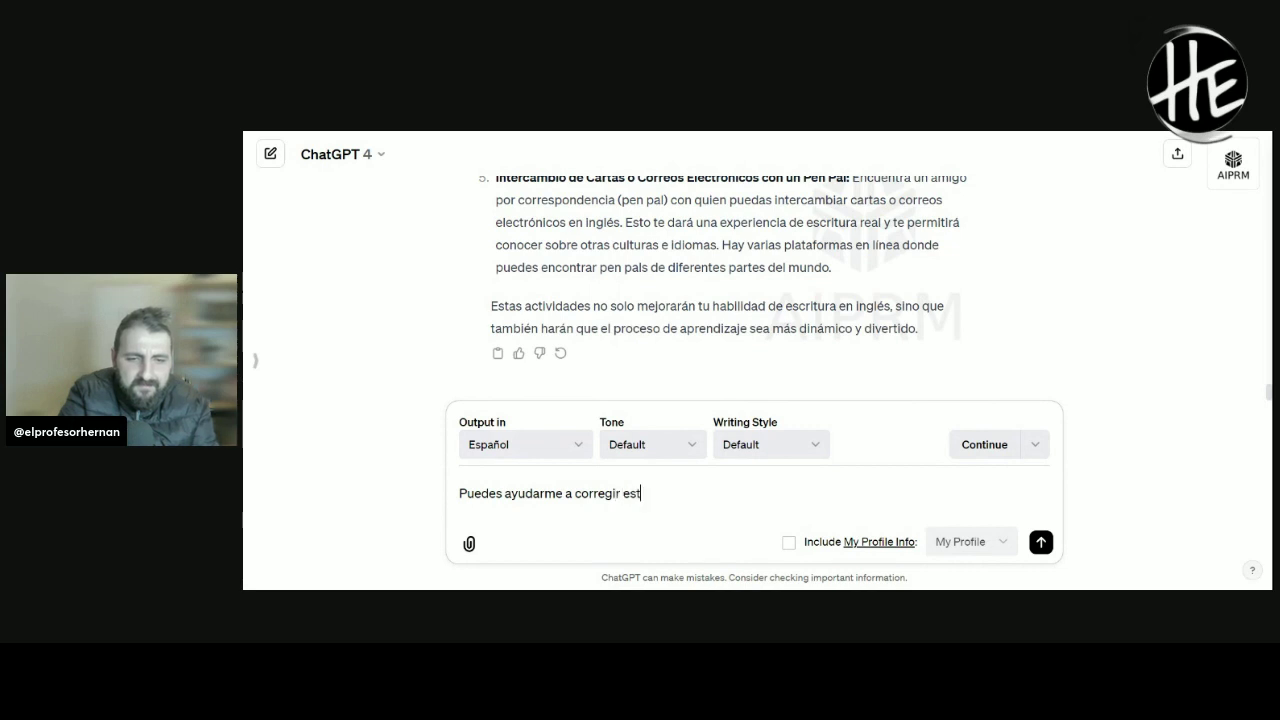
text(e texto y me )
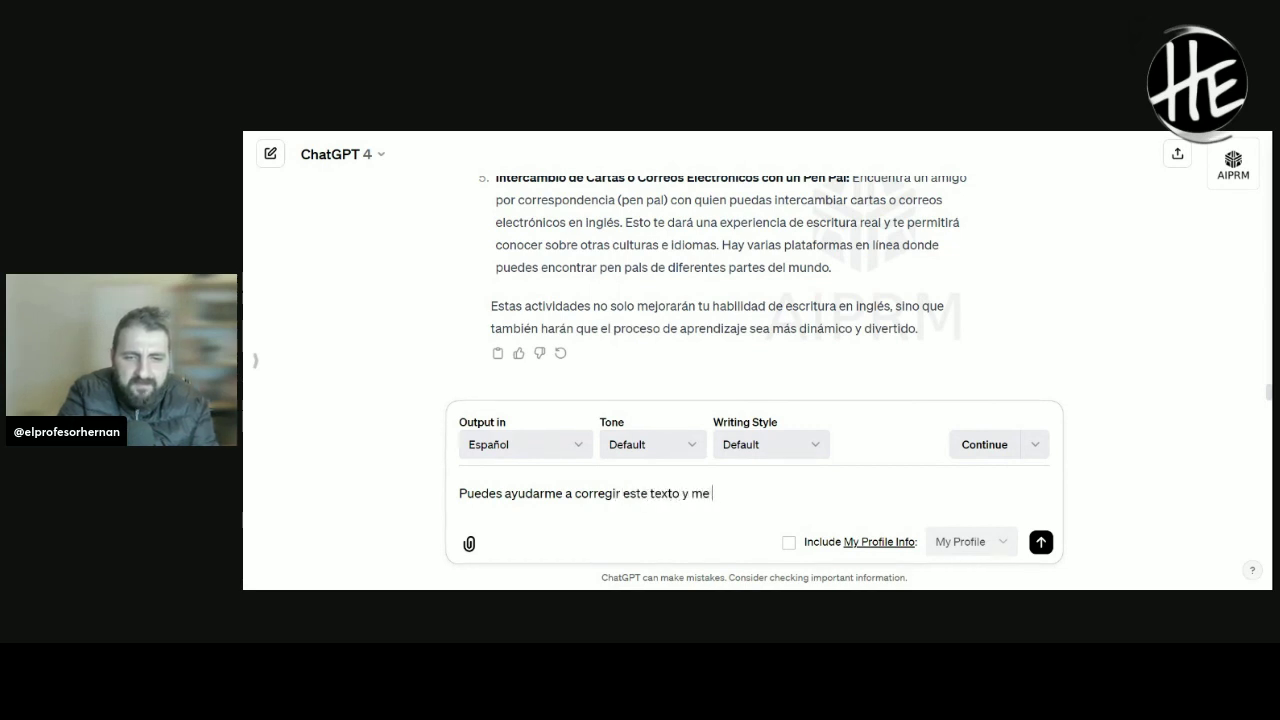
text(explicas en qué fall)
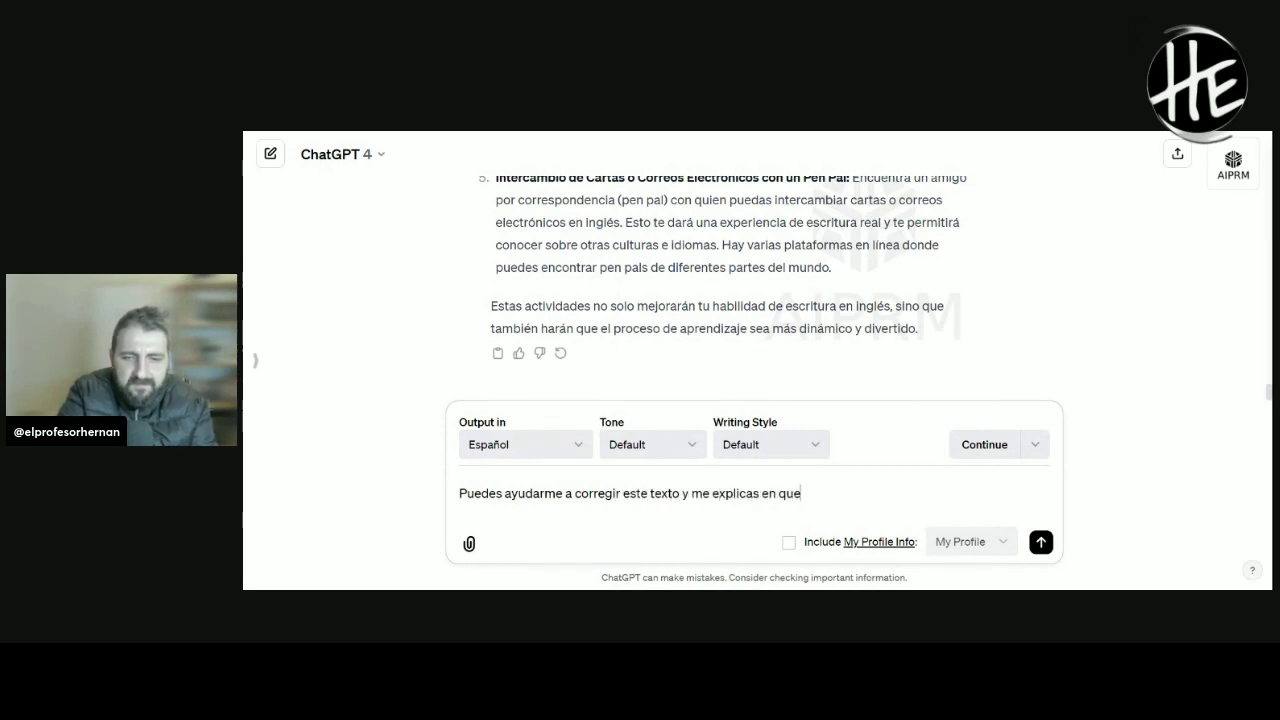
text(é, )
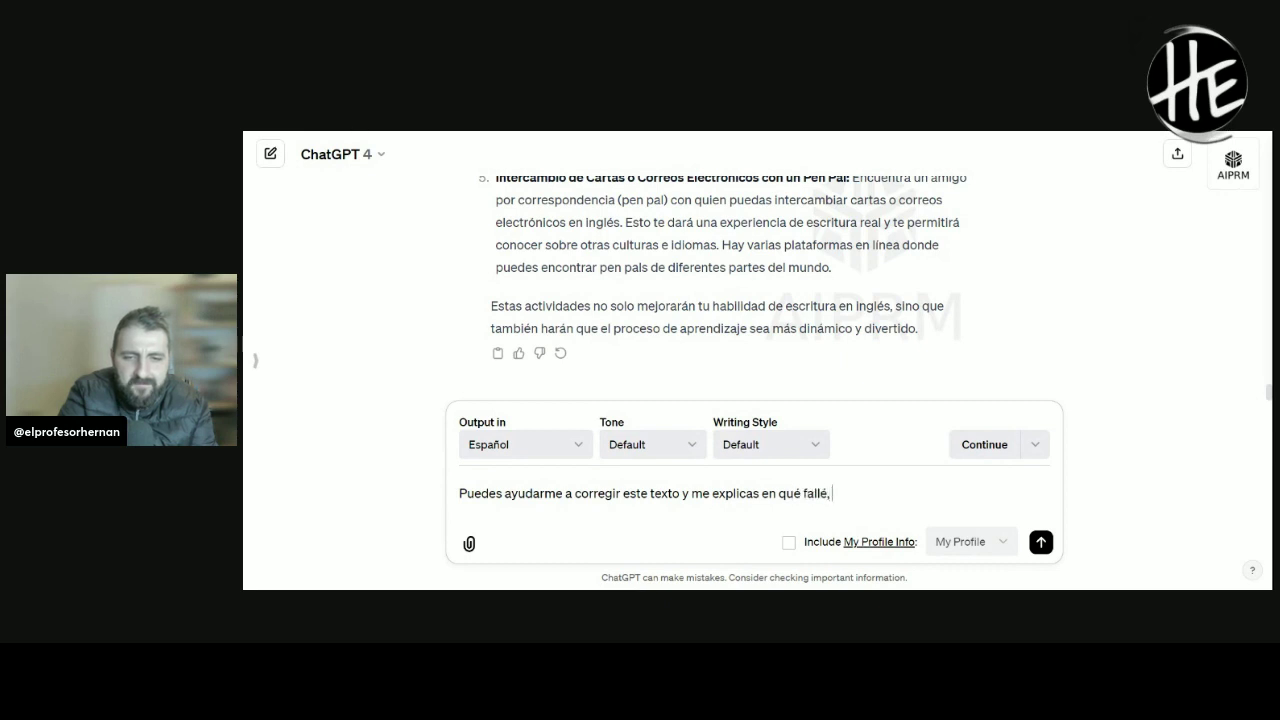
text(recuerda que es)
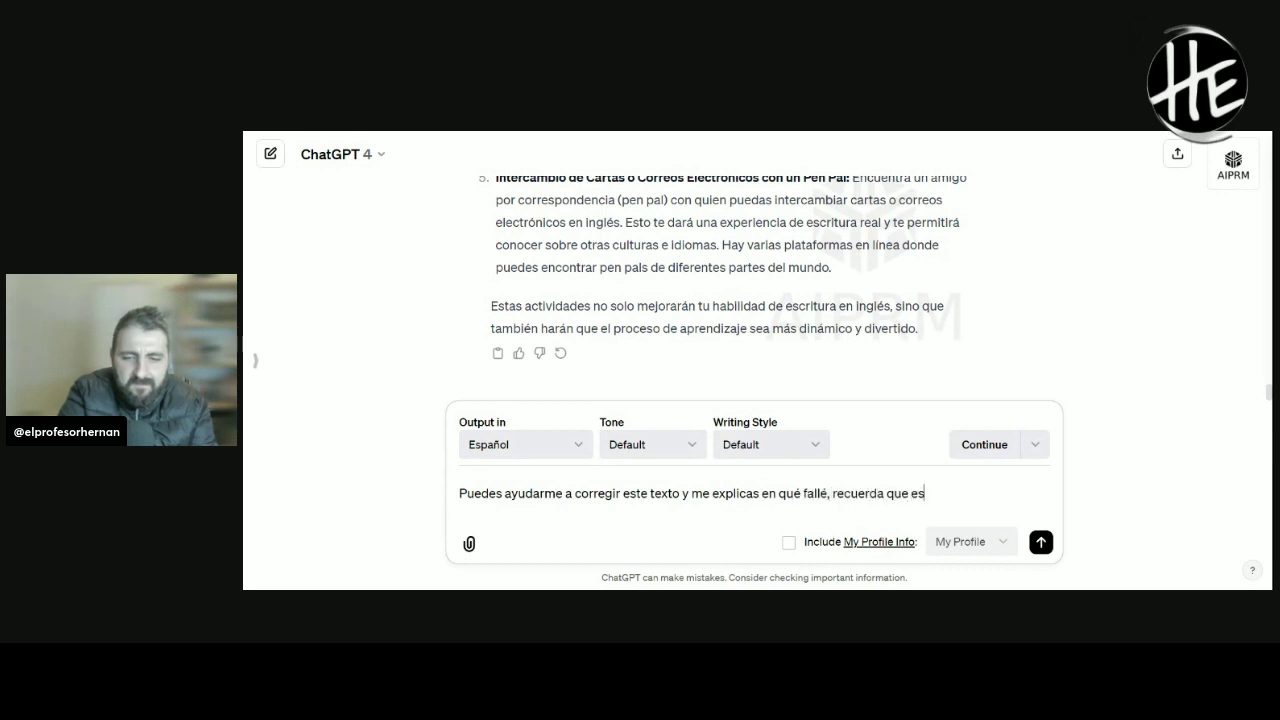
text(toy aprendiendo inglés)
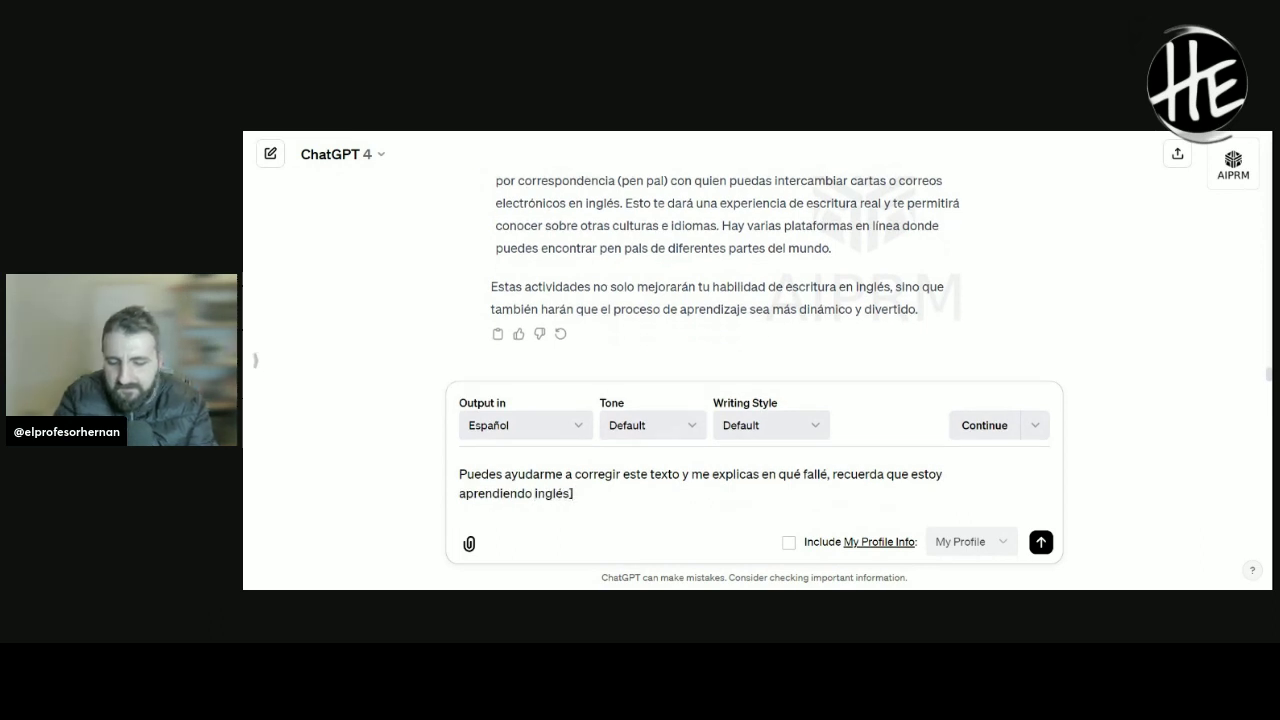
drag(573, 474, 459, 474)
click(459, 474)
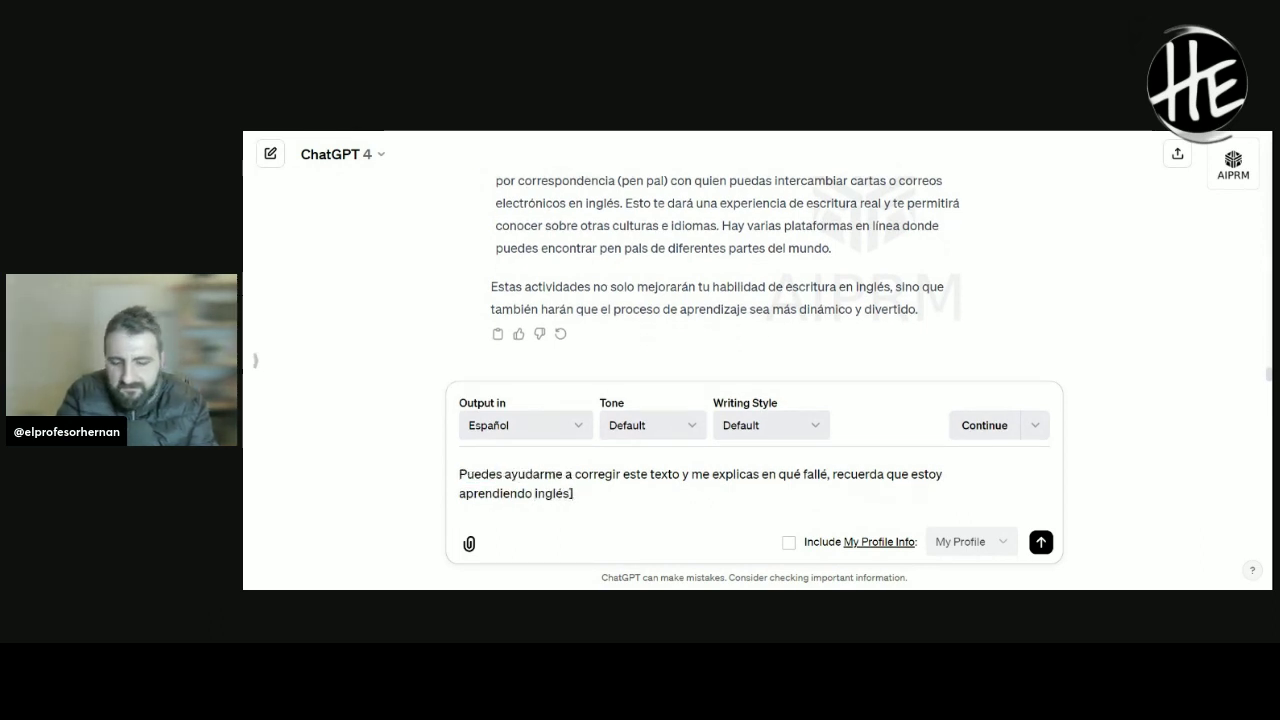
text([)
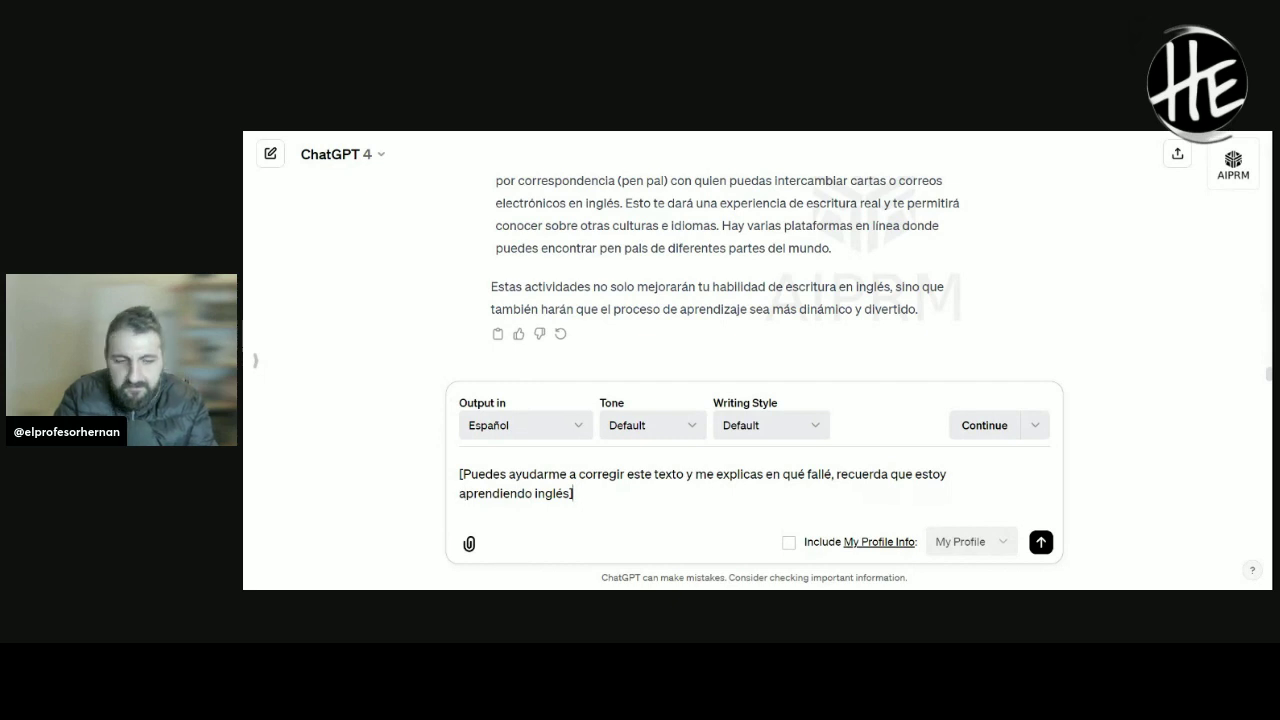
- Add the English travel text beginning "Hoping that someday you'll have the opportunity to travel" after a blank line below the request and send the prompt
key(shift+Return)
key(shift+Return)
text(Hoping that someday you'll have the opportunity to travel to my beautiful and pretty country specially the tourist destination Bávaro-Punta Cana located in the province of Altagracia; @El Profesor Hernán it's wonderful!)
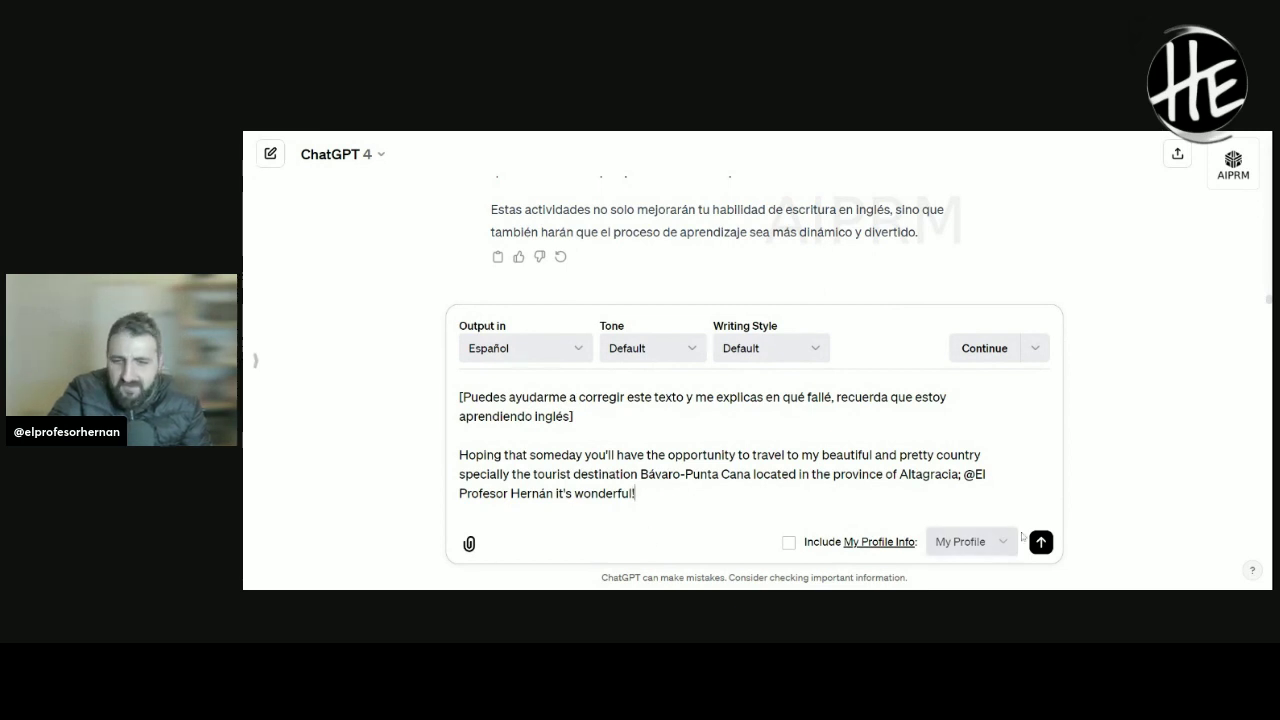
click(1041, 542)
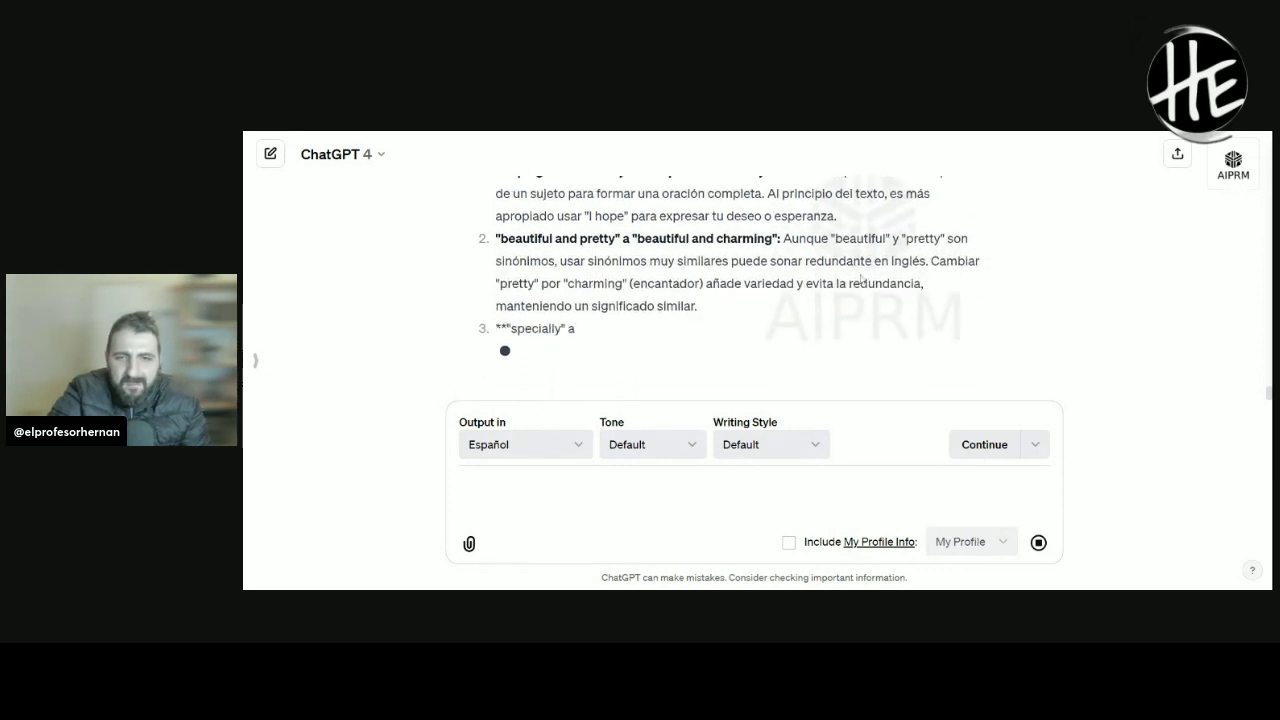
- Review the first four explanations of the corrections, from "Hoping that someday" through "specially" to the Bávaro-Punta Cana wording
scroll(816, 282, up, 2)
scroll(816, 282, down, 2)
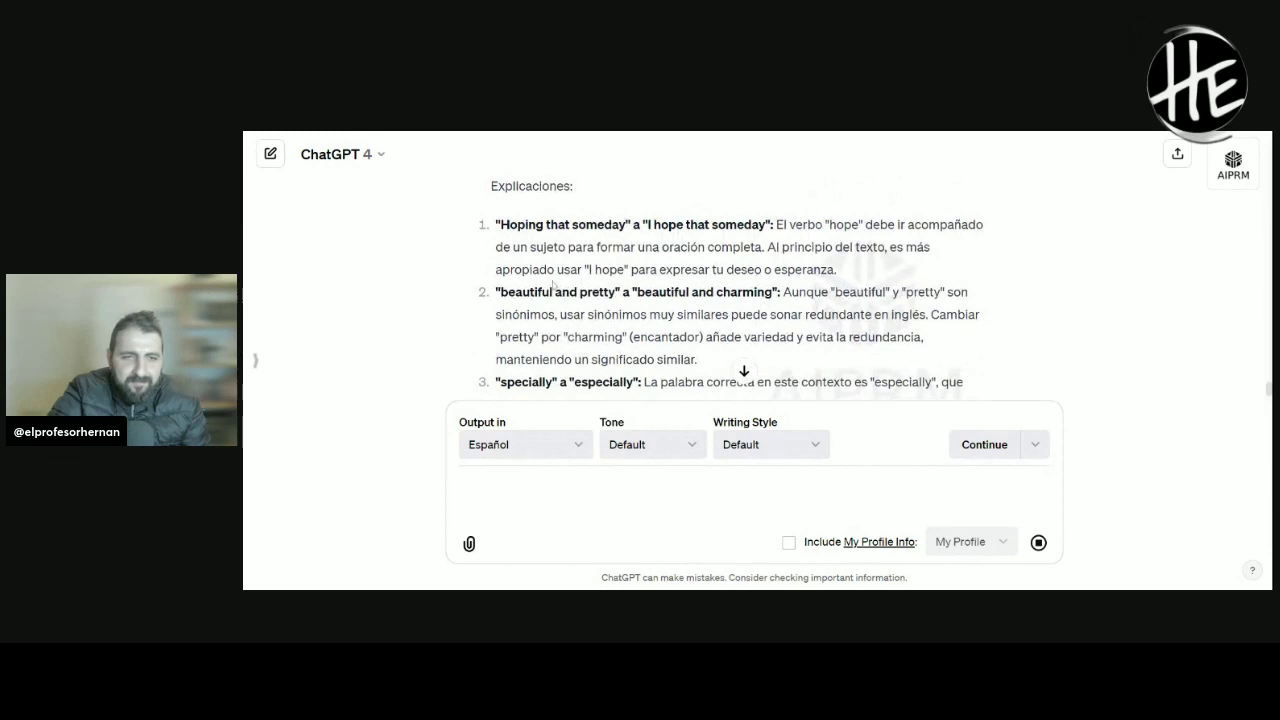
scroll(553, 285, down, 1)
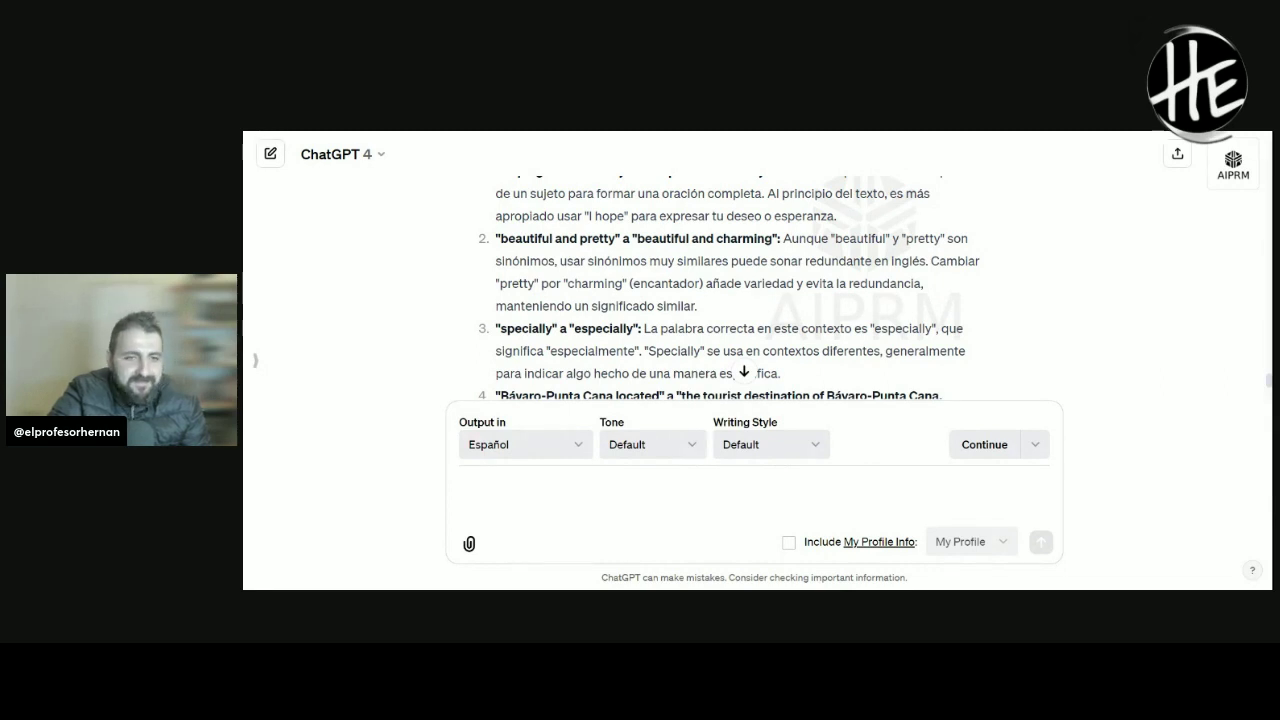
scroll(729, 288, down, 1)
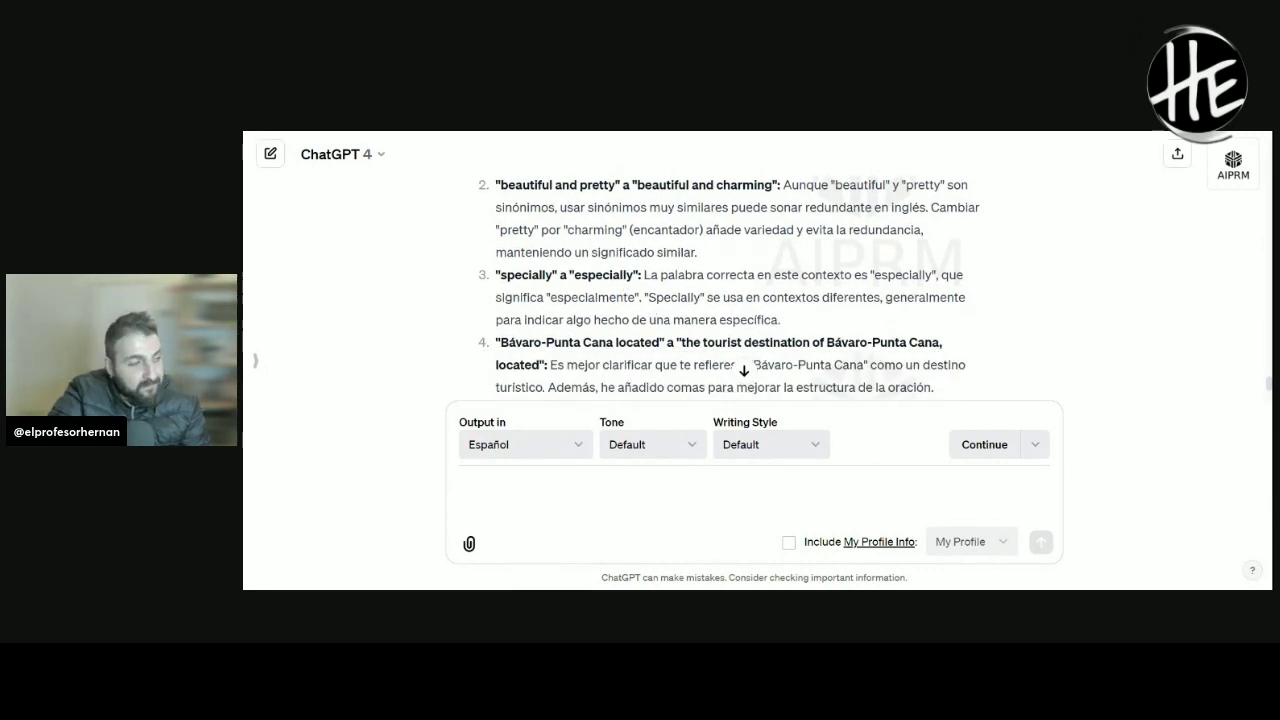
scroll(612, 288, down, 1)
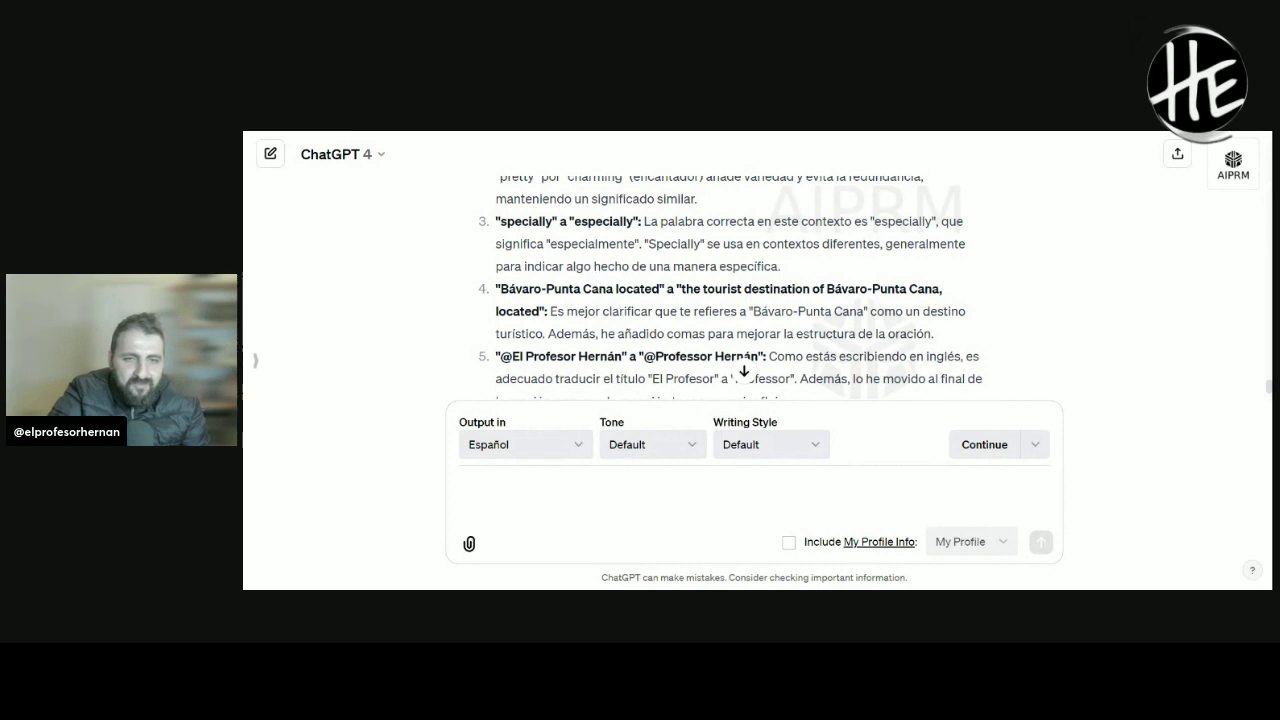
scroll(648, 280, down, 1)
scroll(730, 290, down, 1)
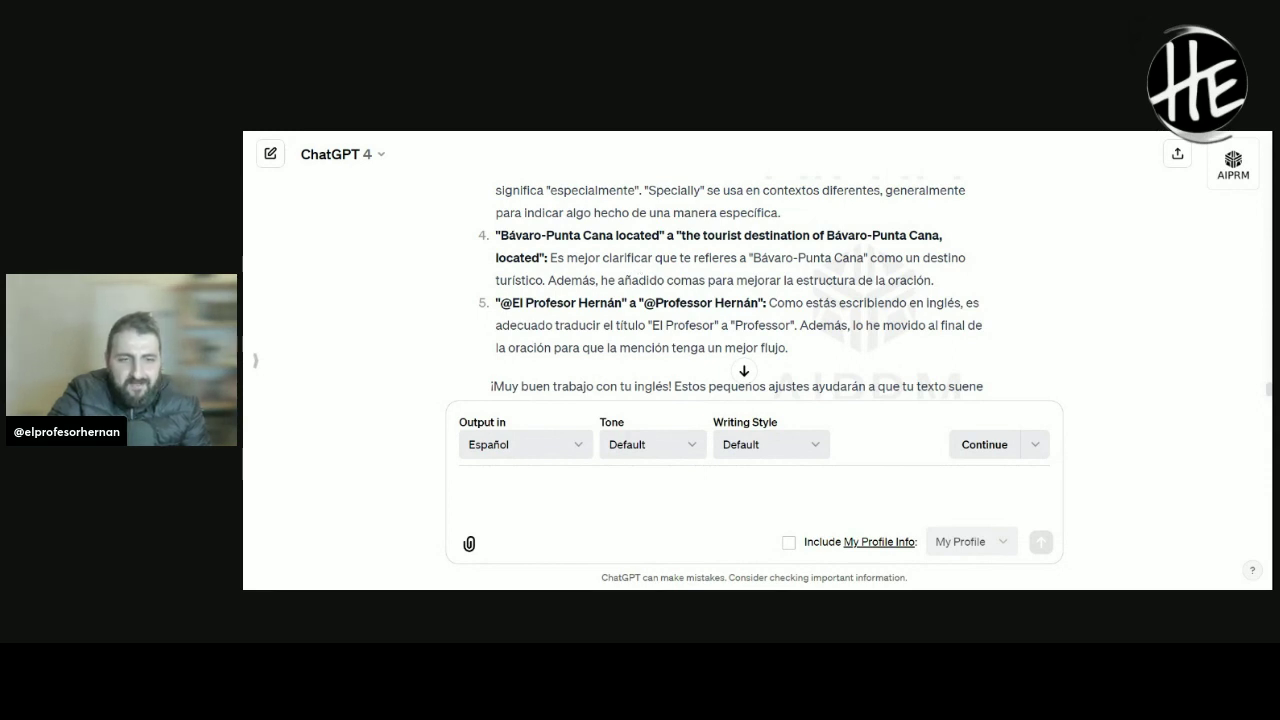
- Examine explanation 5 about translating the title "El Profesor", highlighting parts of its text, and read the closing remarks
scroll(737, 288, down, 1)
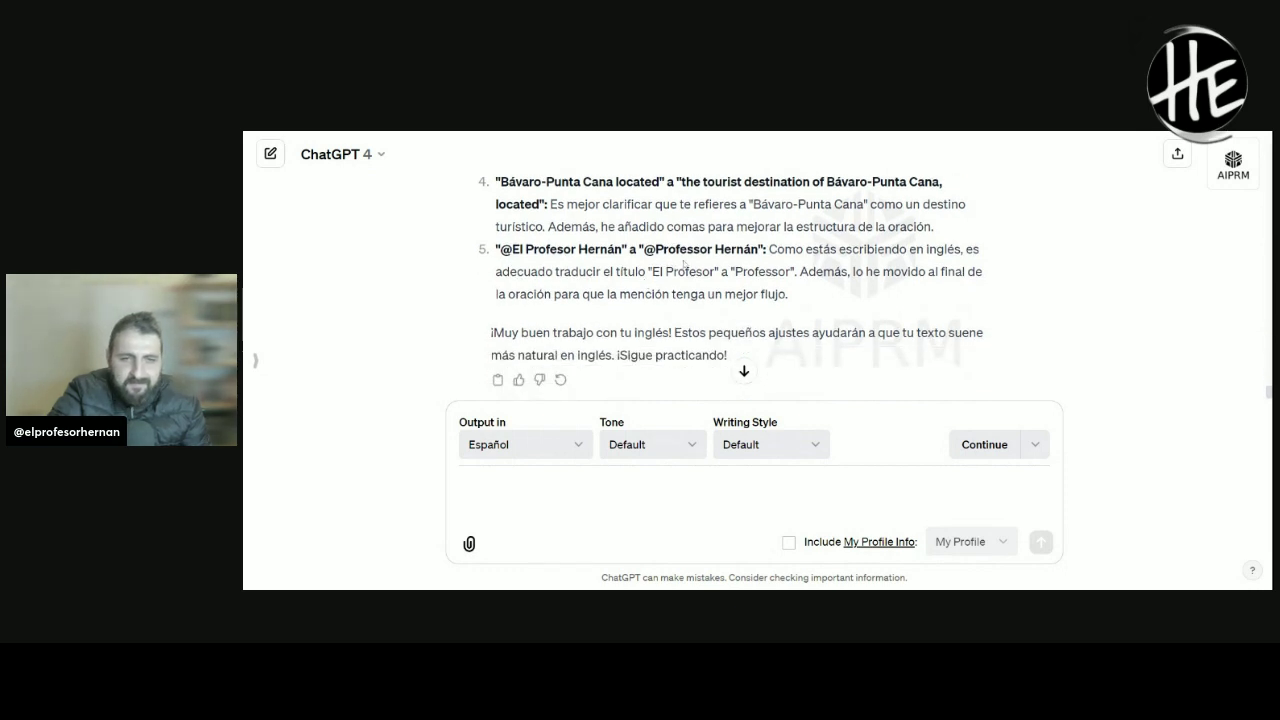
drag(708, 250, 686, 250)
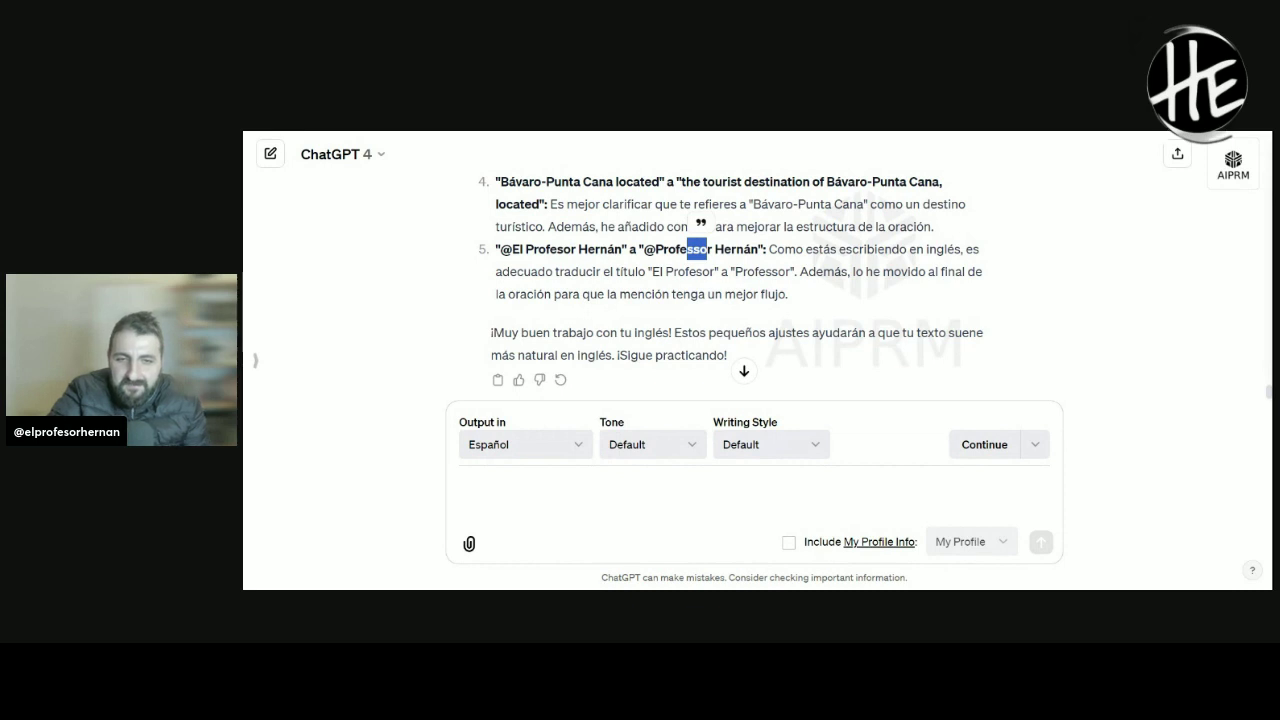
double_click(785, 249)
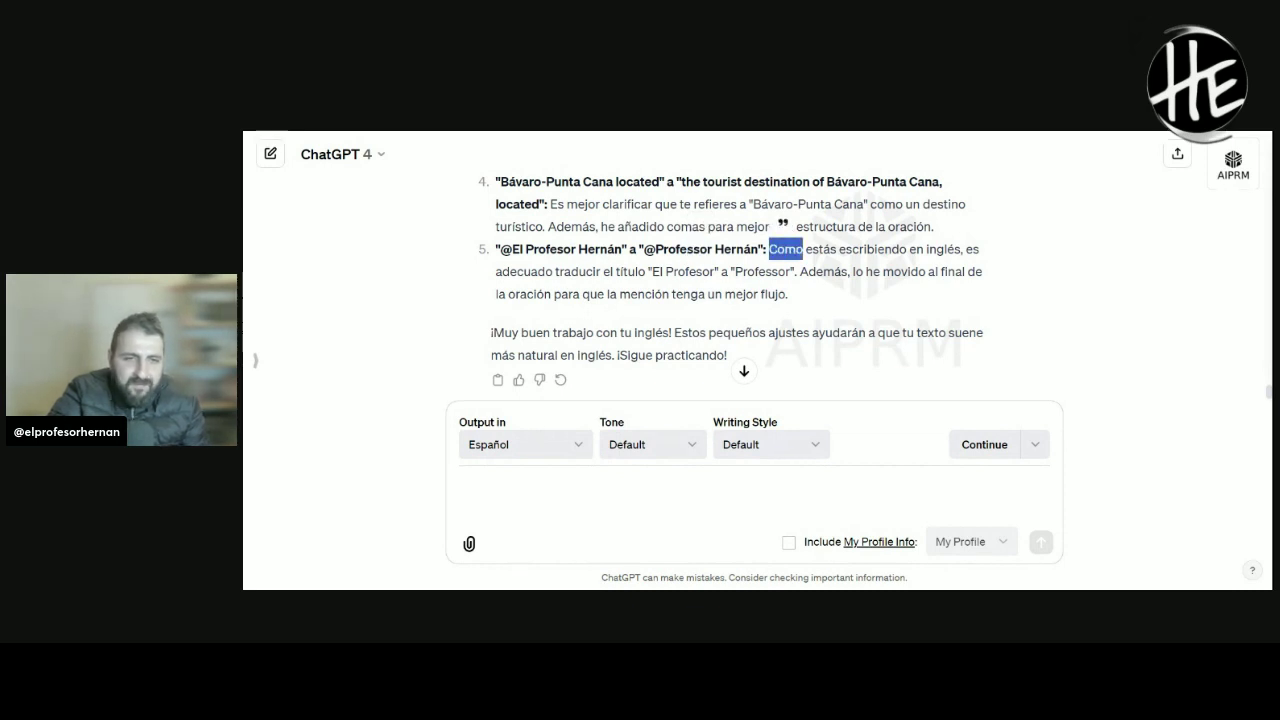
drag(669, 272, 823, 272)
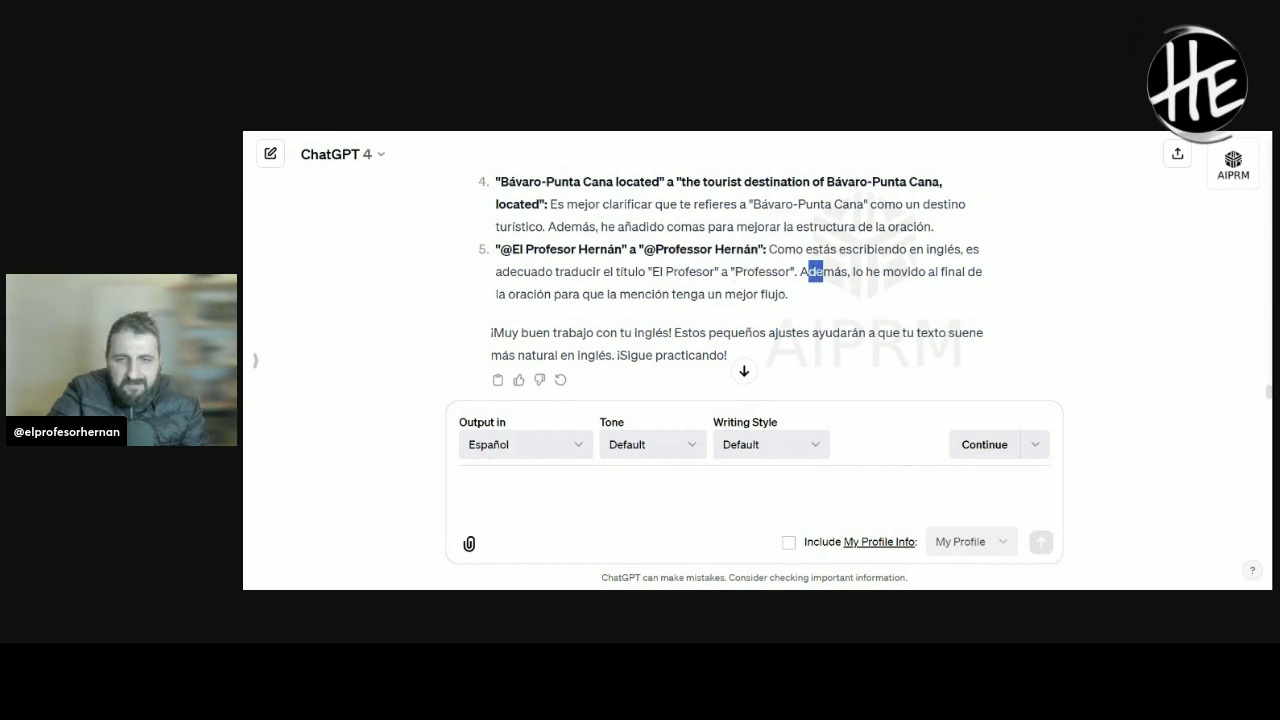
scroll(761, 319, down, 1)
click(761, 319)
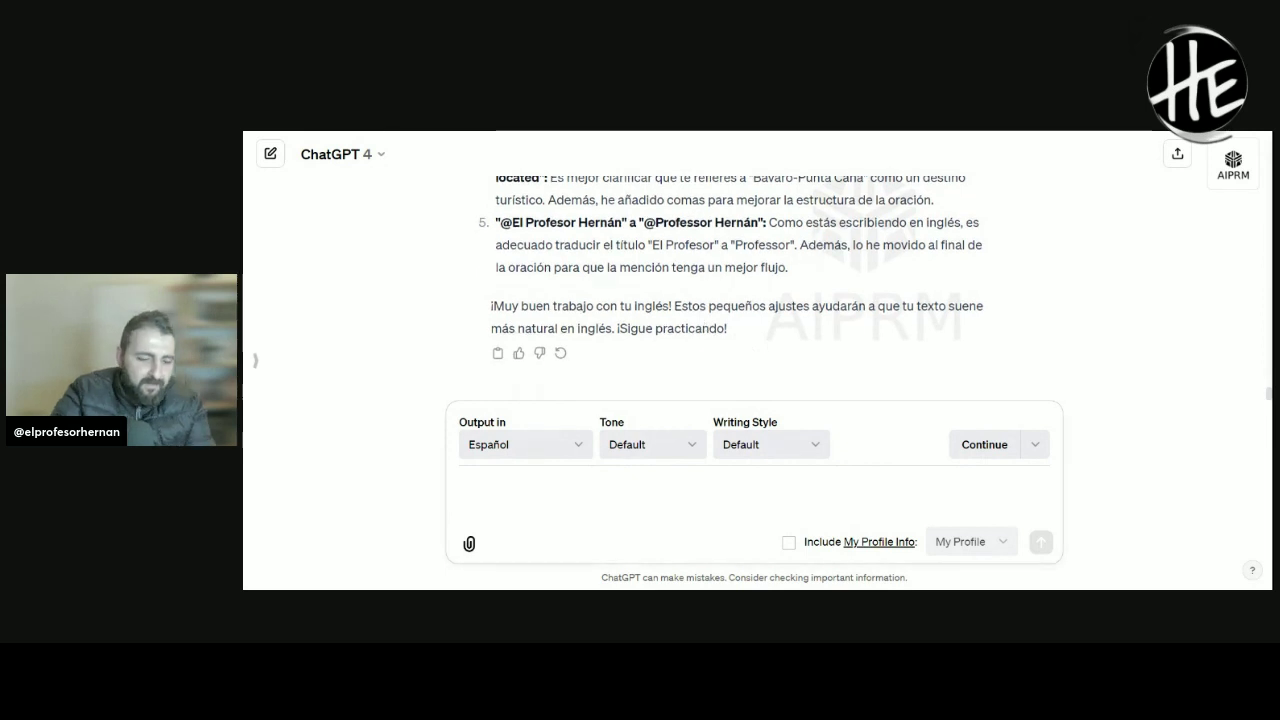
text(Rea)
key(BackSpace)
key(BackSpace)
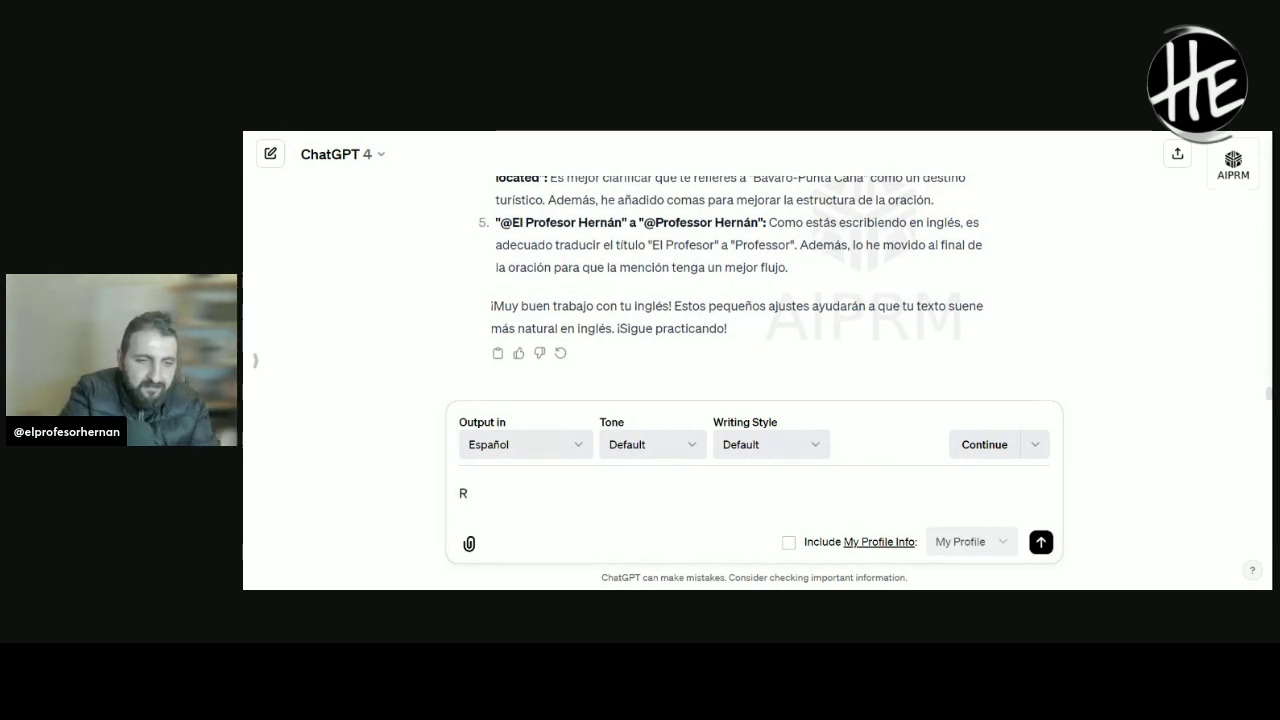
key(BackSpace)
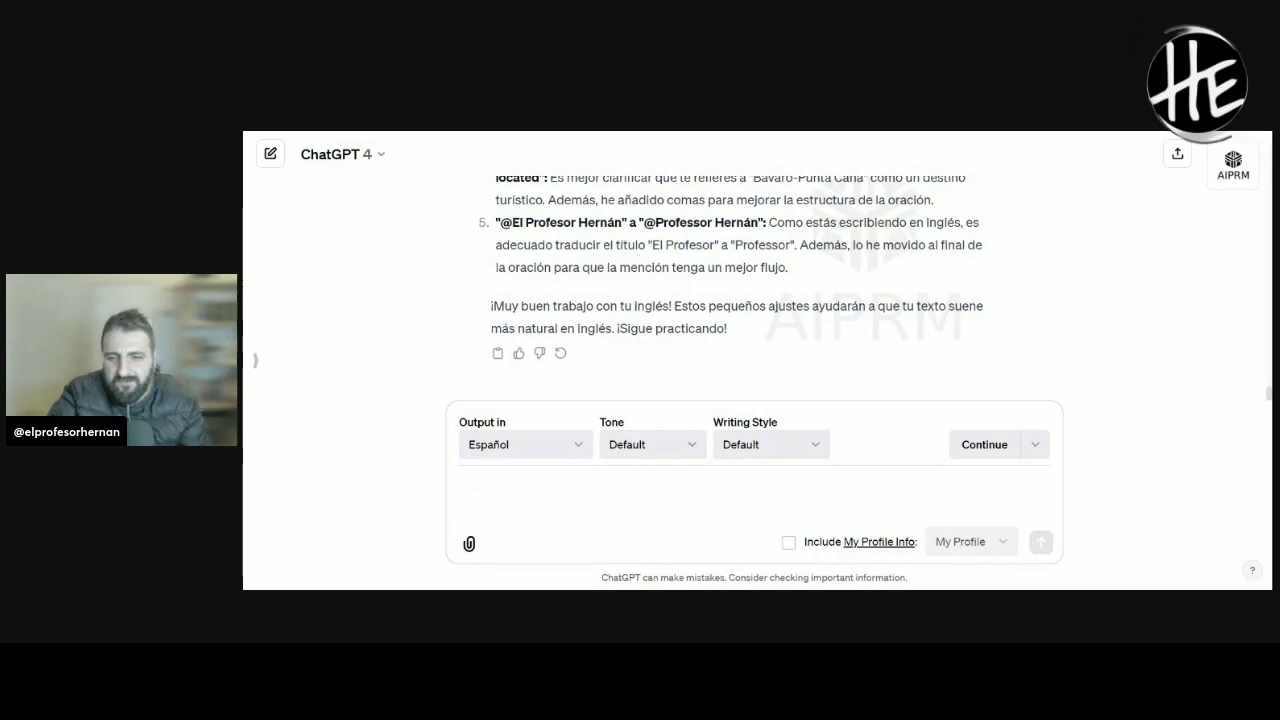